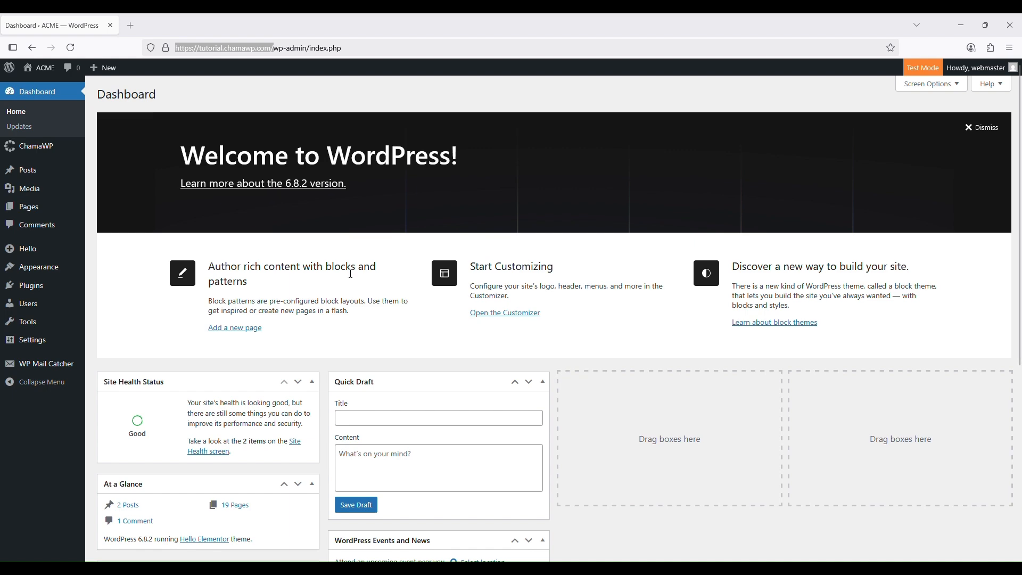
scroll(346, 271, down, 3)
scroll(351, 269, up, 3)
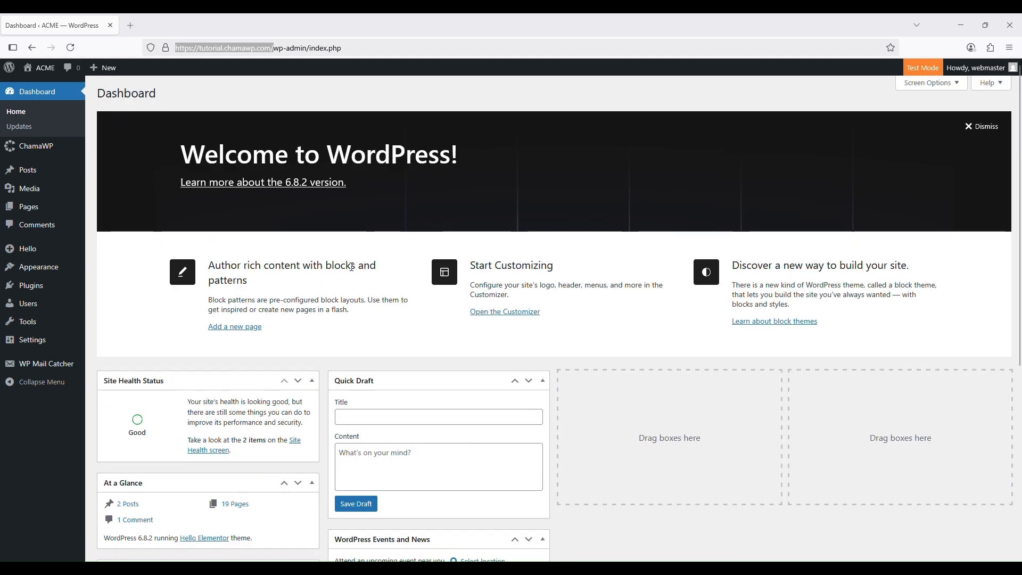
scroll(352, 269, down, 3)
scroll(352, 270, up, 3)
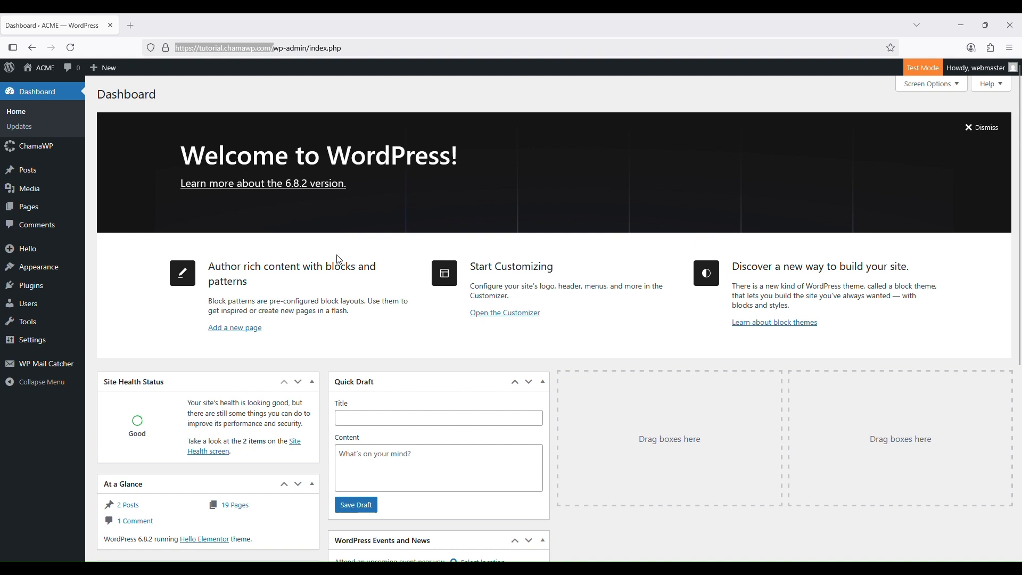
- List all posts, and check how The Quick Brown Fox and Hello world! appear to visitors on the public site in Brave
mouse_move(32, 173)
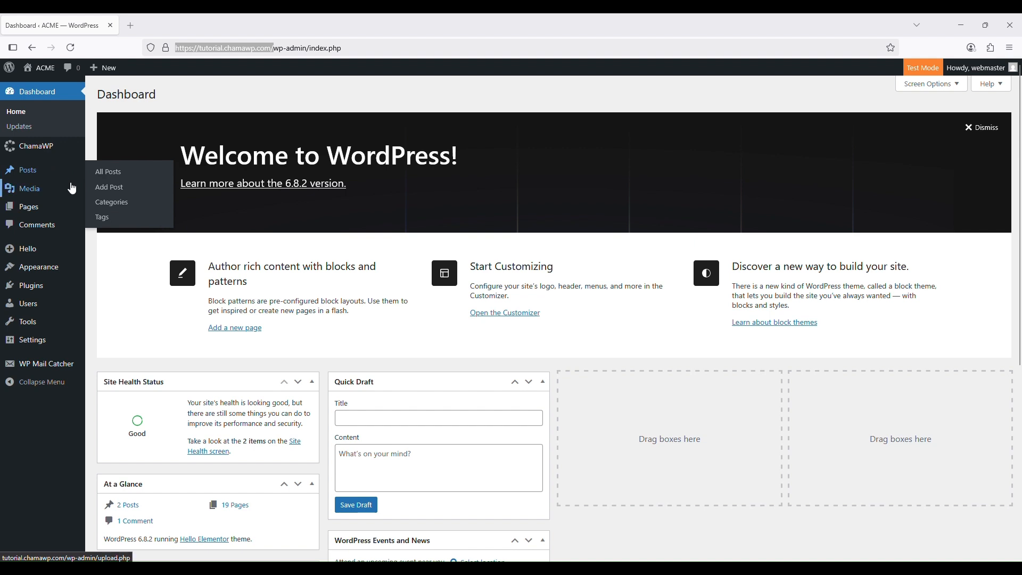
click(104, 172)
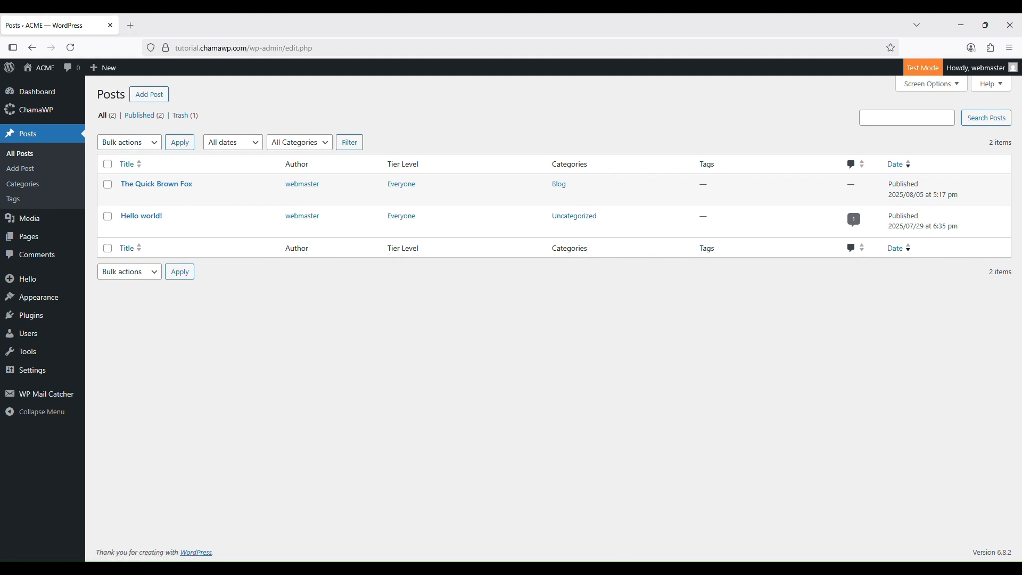
mouse_move(571, 568)
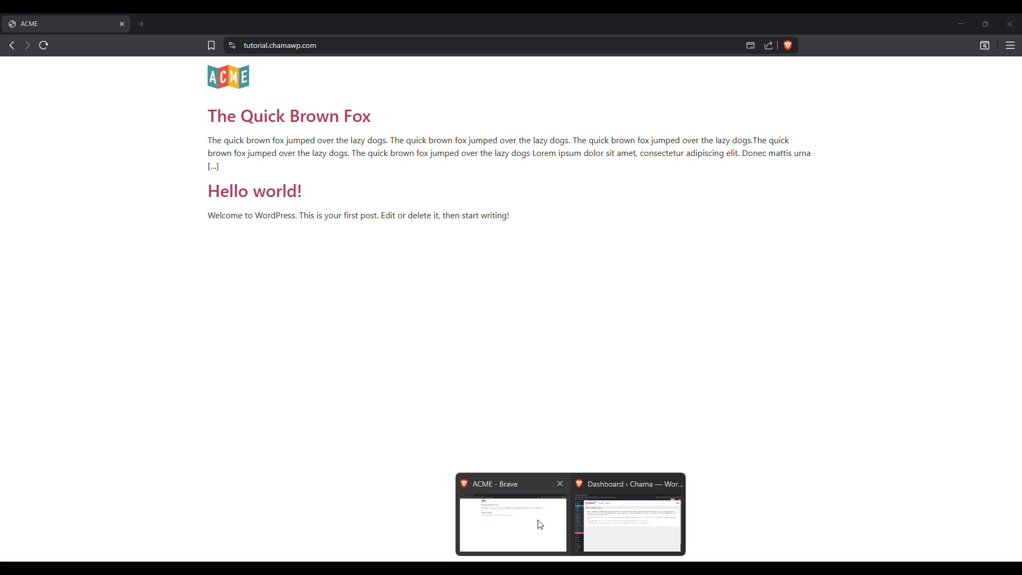
click(540, 525)
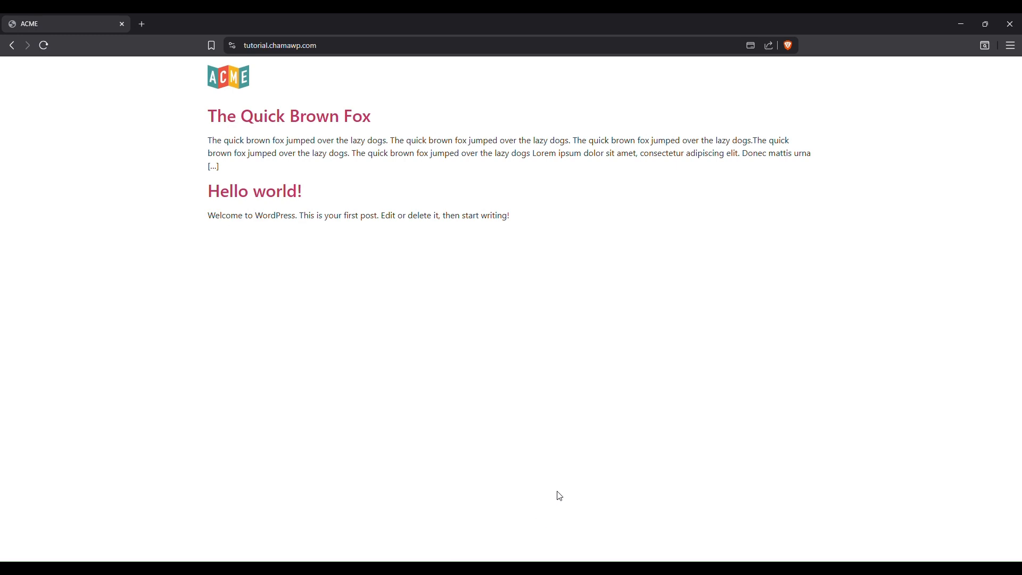
click(318, 127)
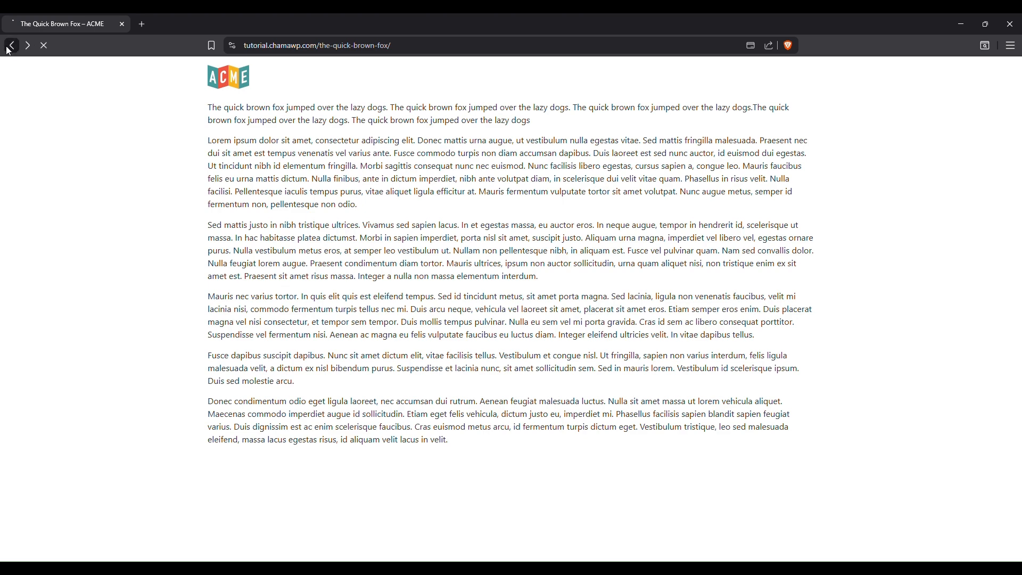
click(12, 45)
click(246, 195)
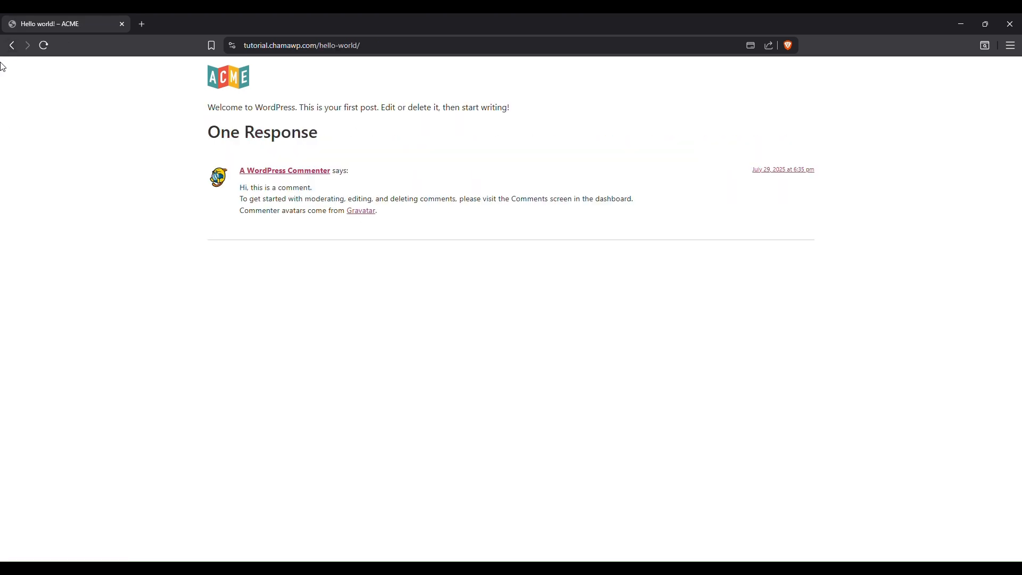
click(11, 46)
key(alt+Tab)
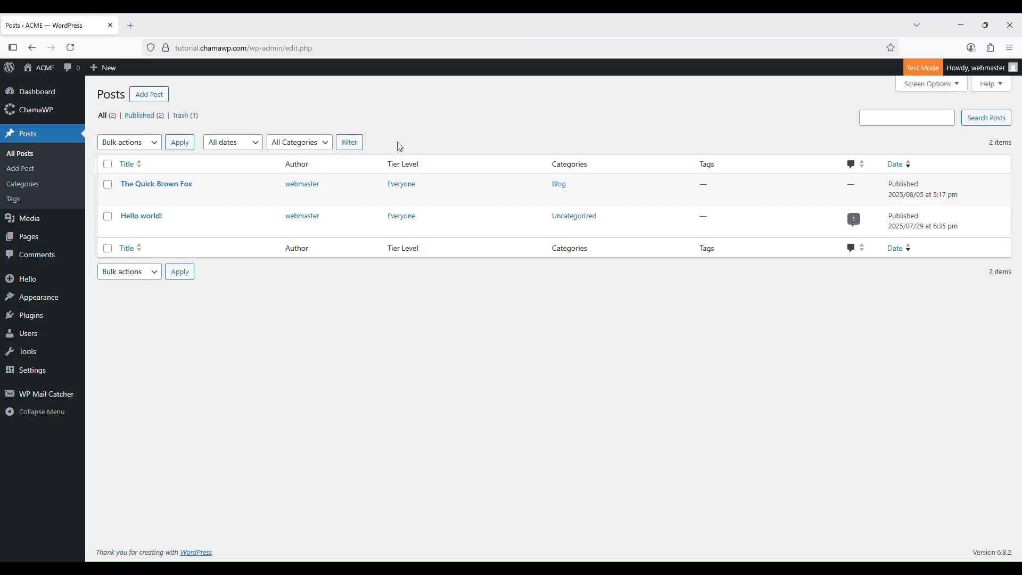
- Review the existing ChamaWP membership tiers with their limits and prices
mouse_move(152, 206)
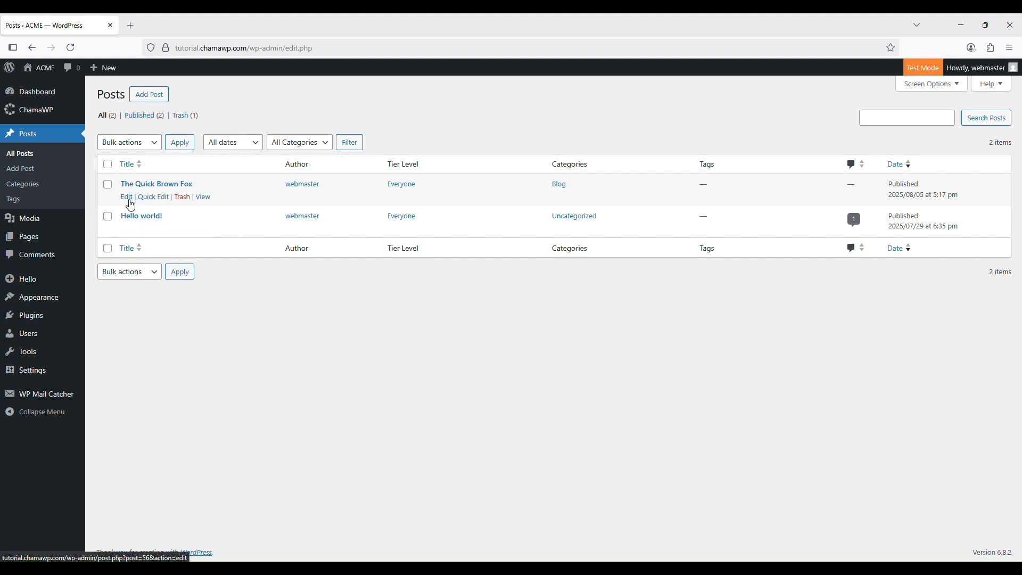
mouse_move(41, 108)
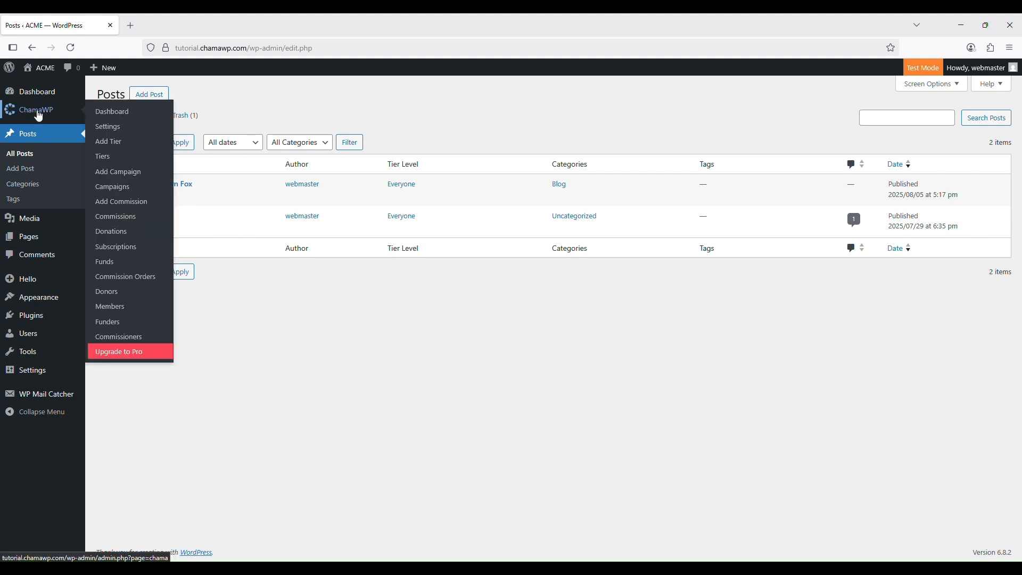
click(107, 162)
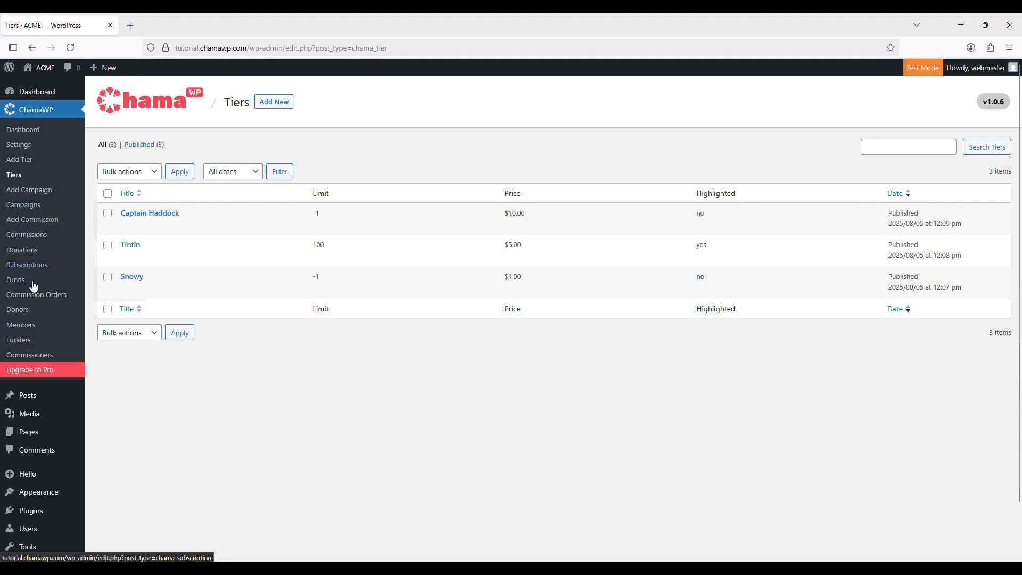
- Set the tier level of The Quick Brown Fox post to Tintin and save the post
mouse_move(27, 397)
click(106, 396)
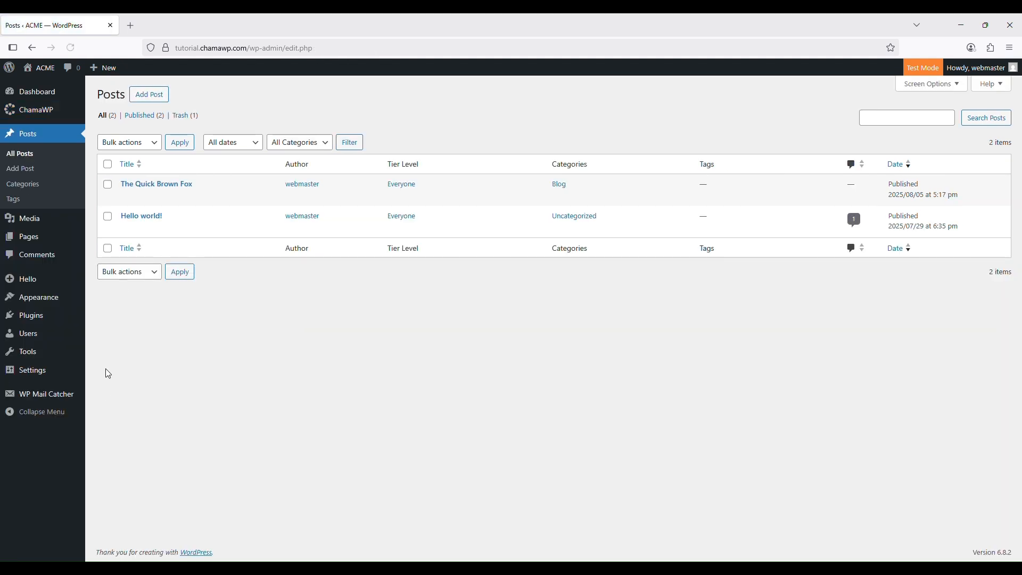
click(126, 198)
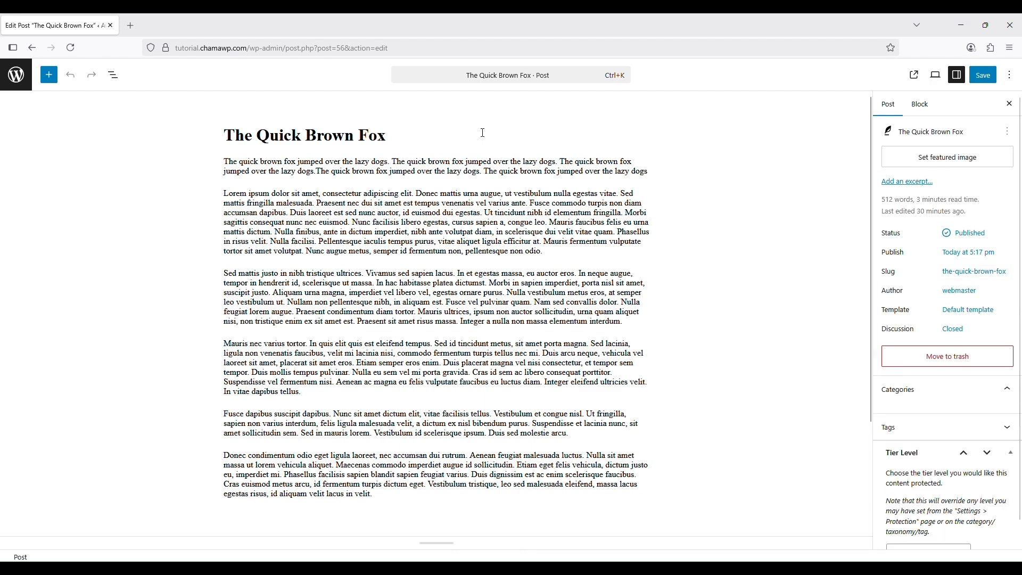
scroll(867, 301, down, 3)
scroll(932, 273, down, 2)
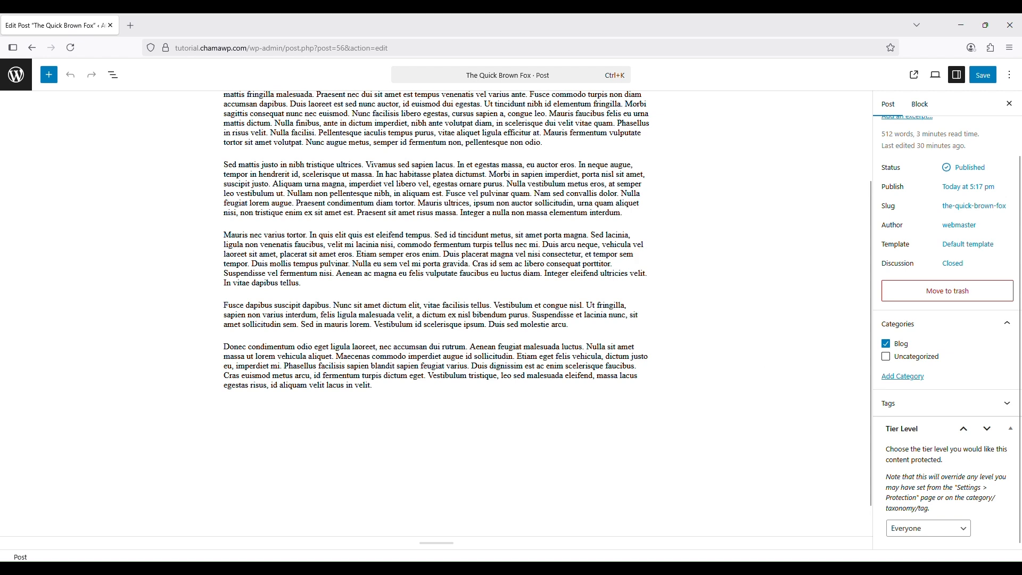
click(952, 539)
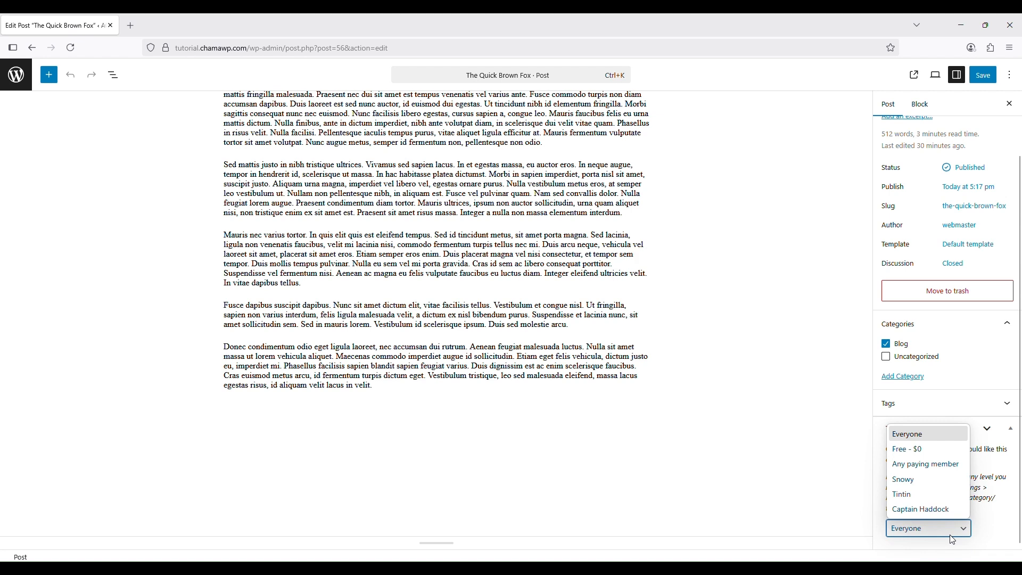
click(915, 493)
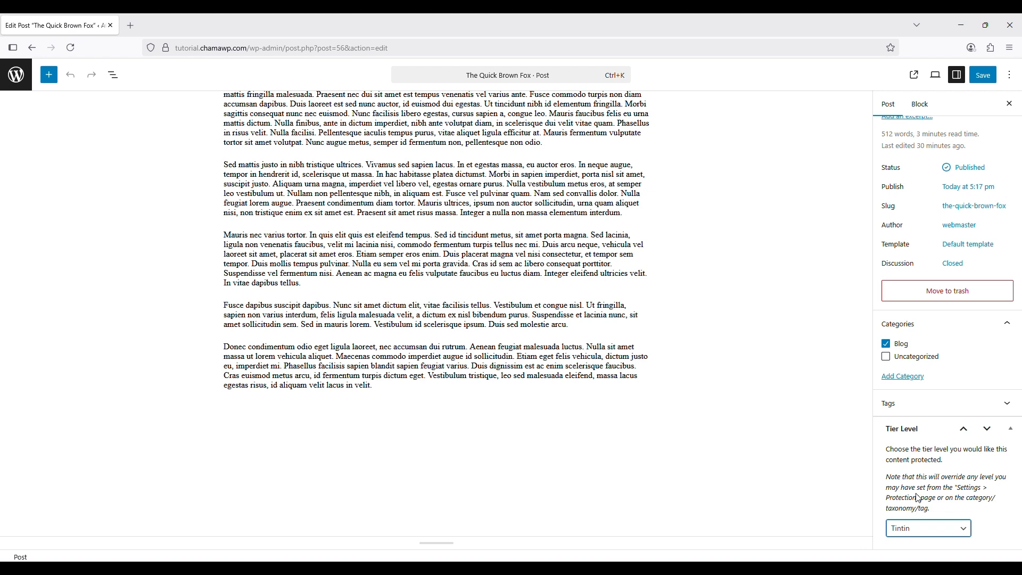
click(980, 76)
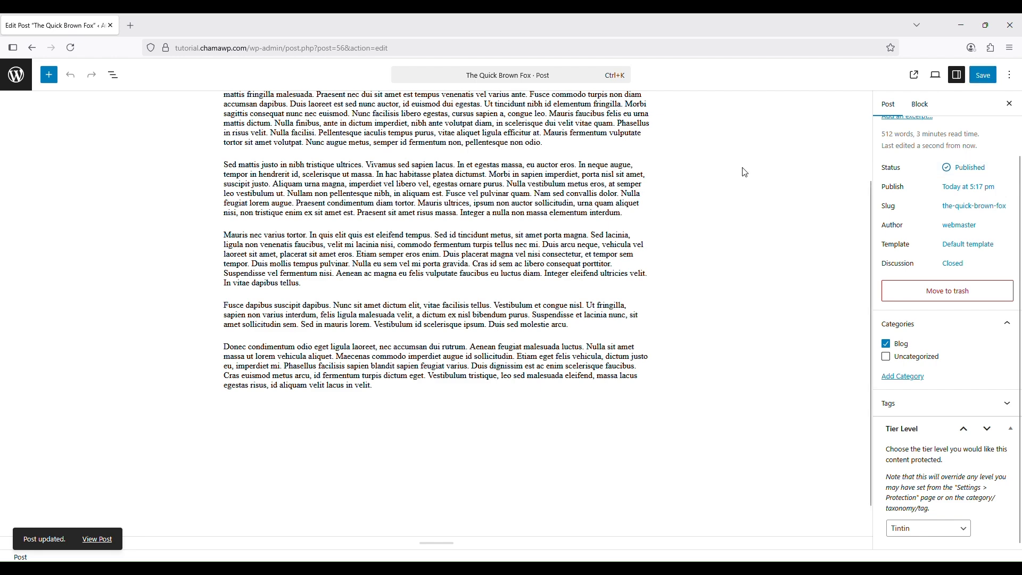
- Reload the public site in Brave and check visitor access to The Quick Brown Fox and Hello world! posts
key(alt+Tab)
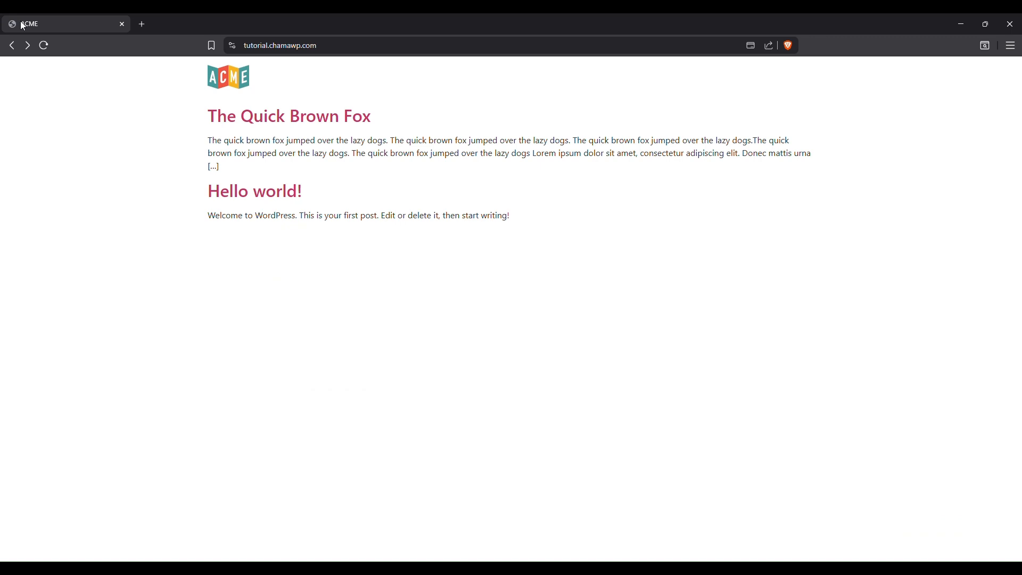
click(44, 45)
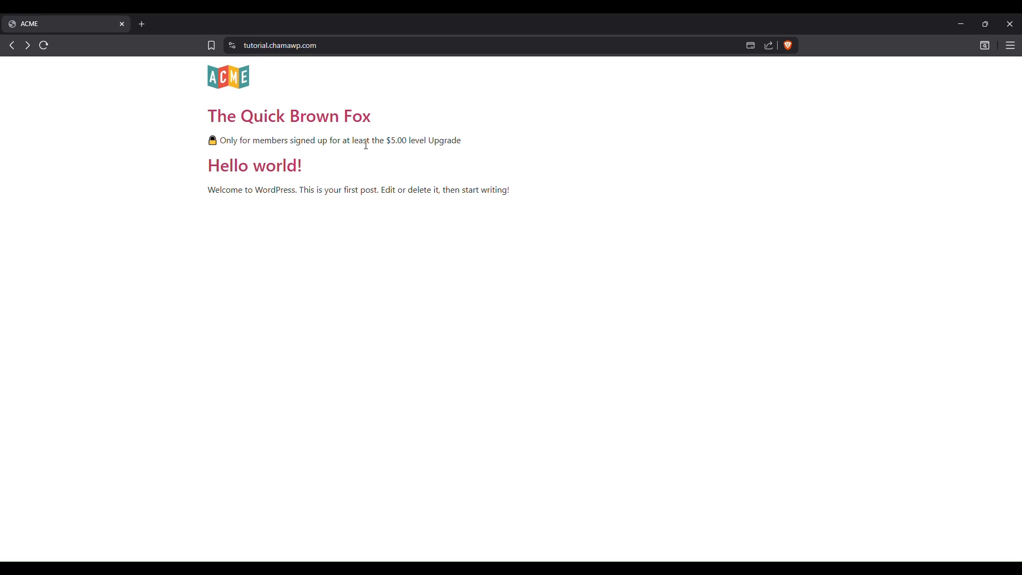
click(309, 115)
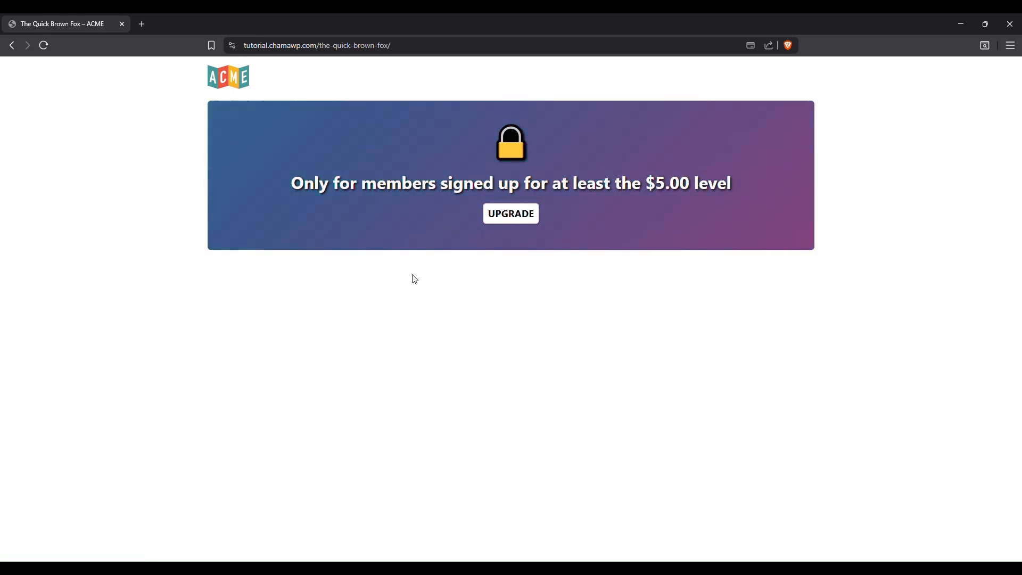
click(12, 47)
click(230, 166)
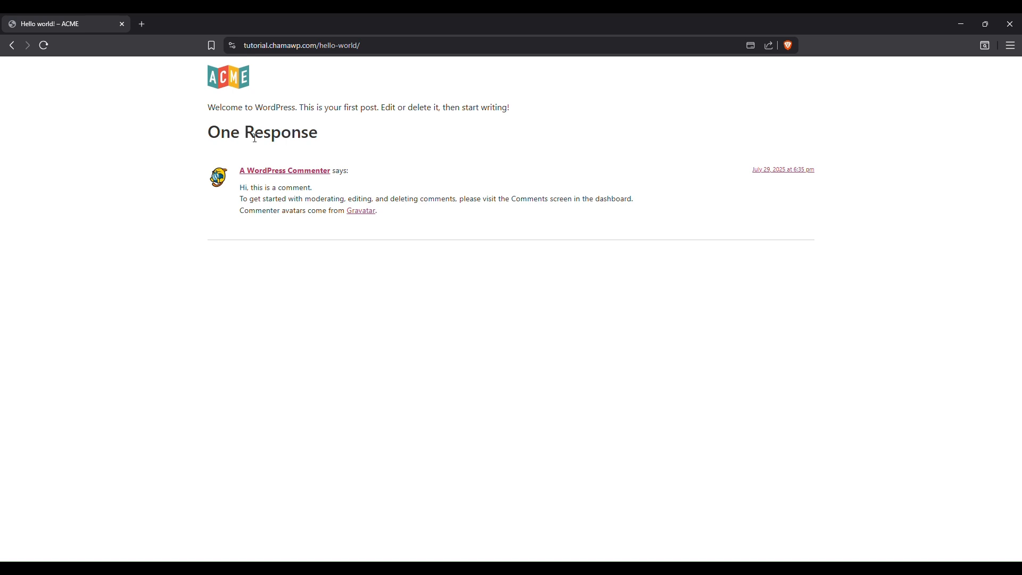
click(14, 46)
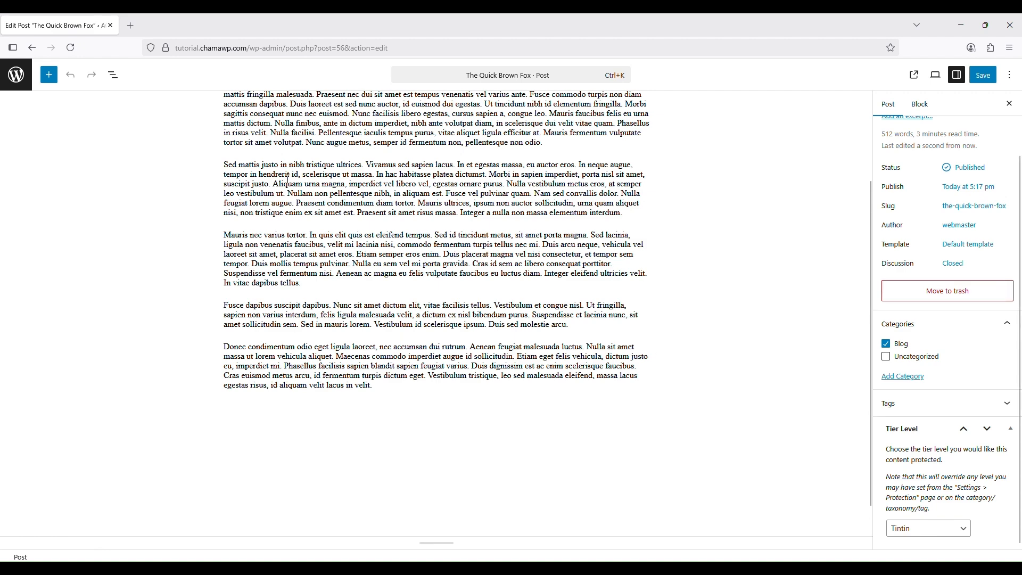
- Set the tier level of The Quick Brown Fox post back to Everyone, save it, and return to the posts list
scroll(334, 280, up, 3)
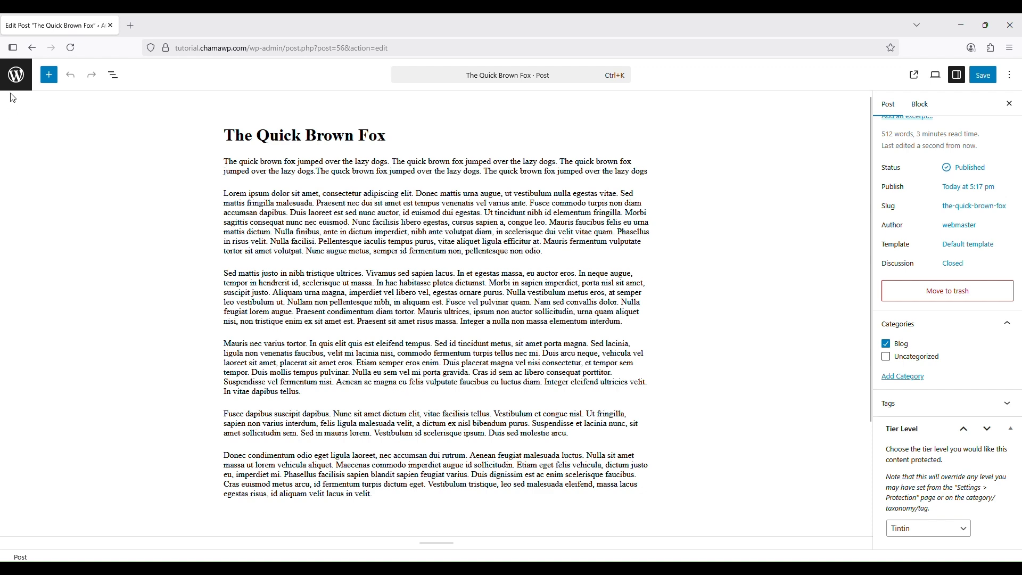
click(16, 75)
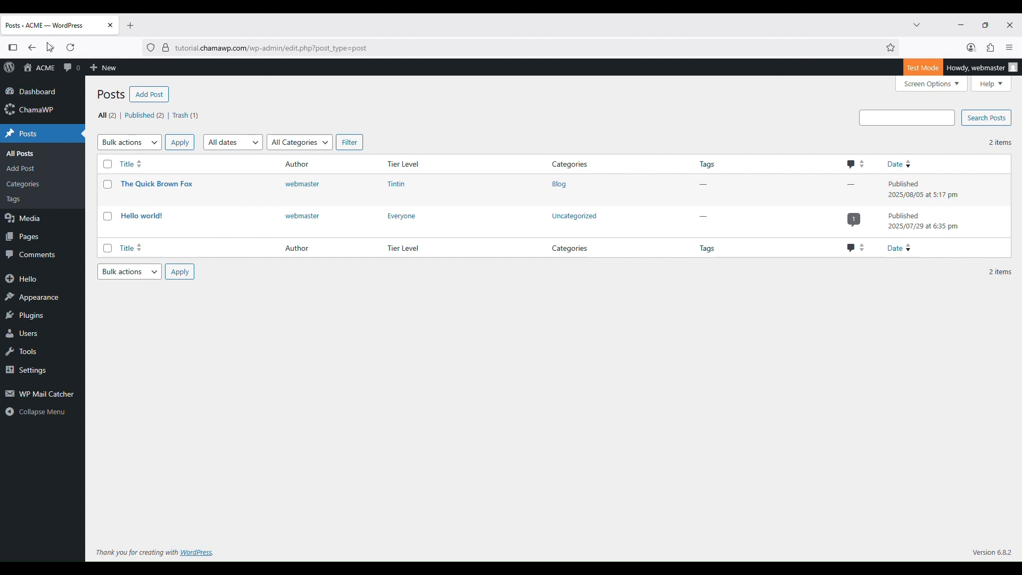
click(69, 49)
click(127, 197)
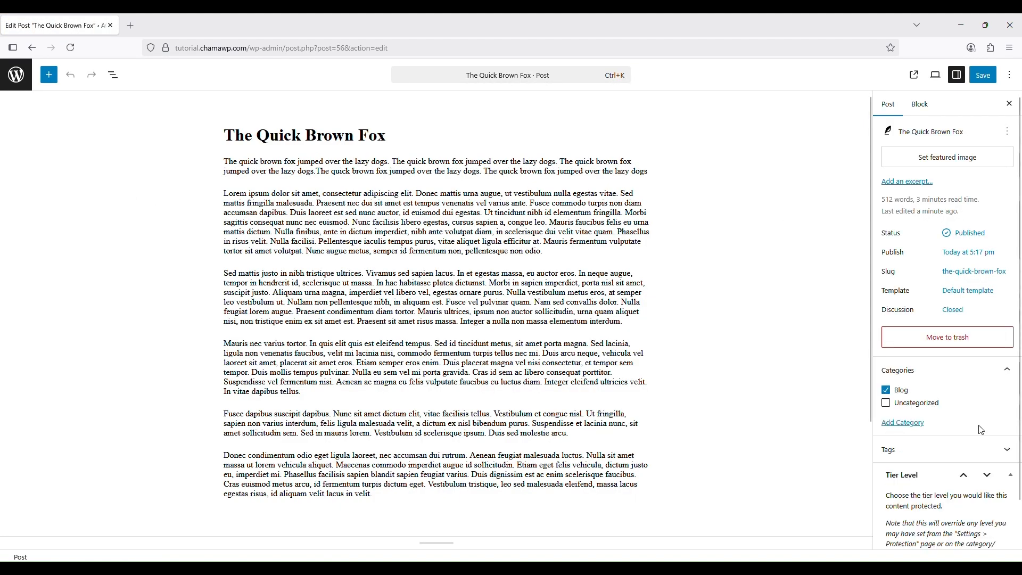
scroll(958, 421, down, 2)
click(922, 528)
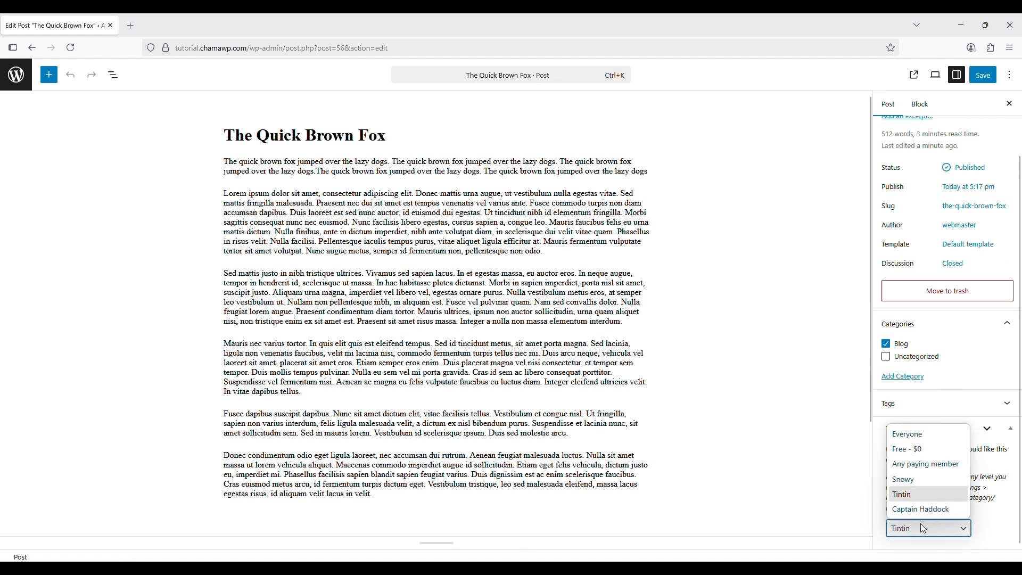
click(922, 440)
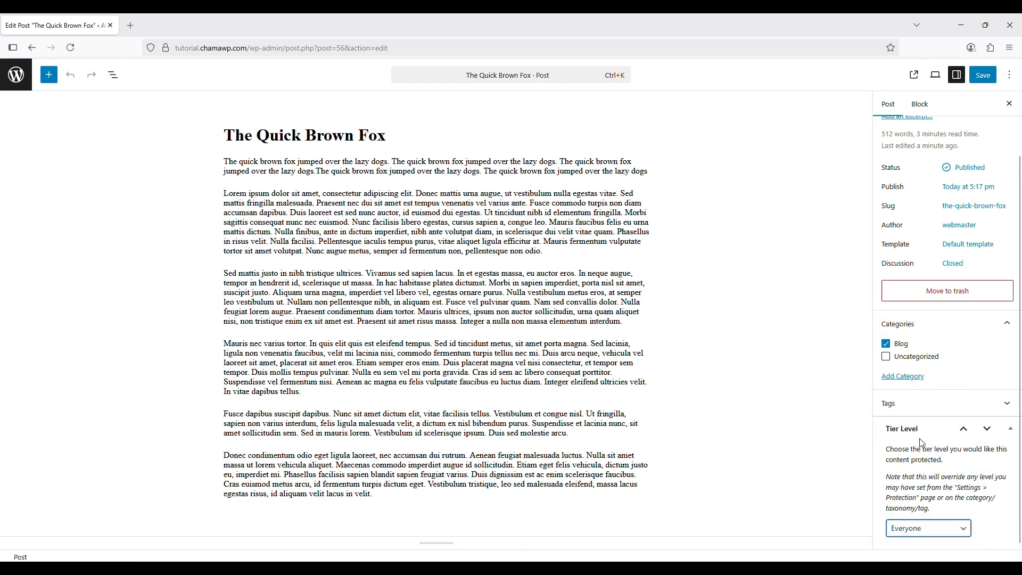
click(987, 74)
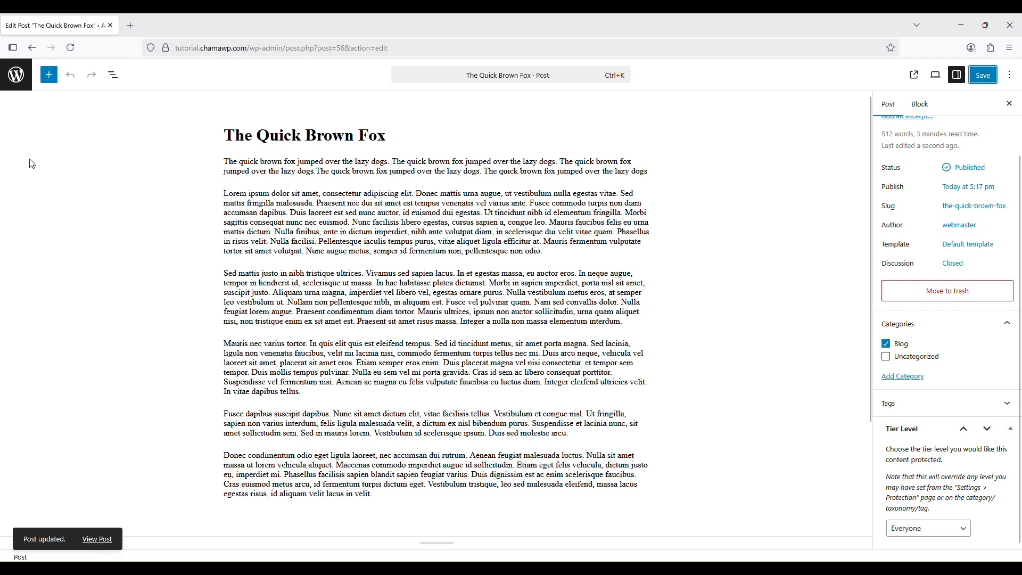
click(12, 87)
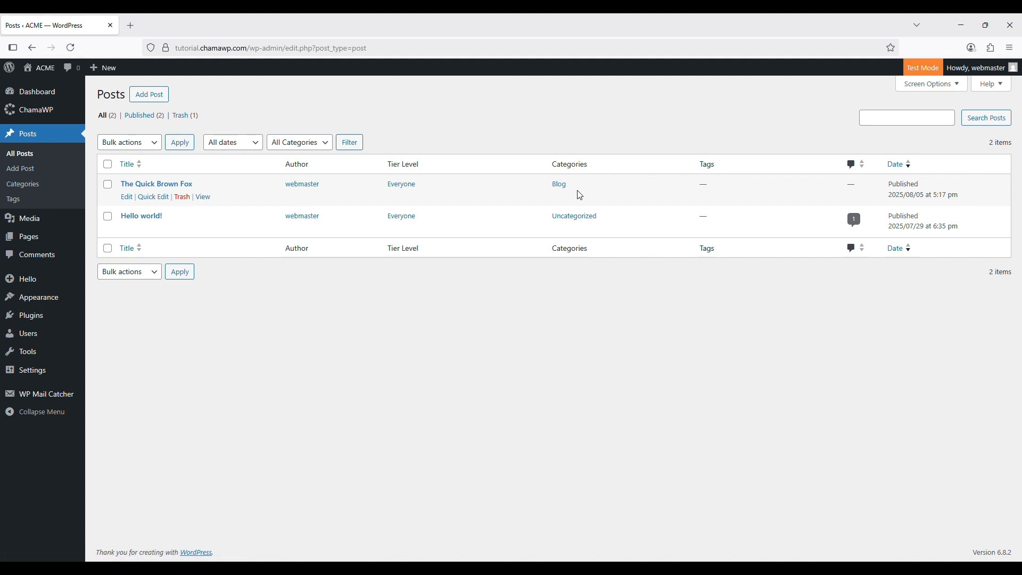
- Assign the Hello world! post to the Blog category instead of Uncategorized, save it, and return to the posts list
click(25, 187)
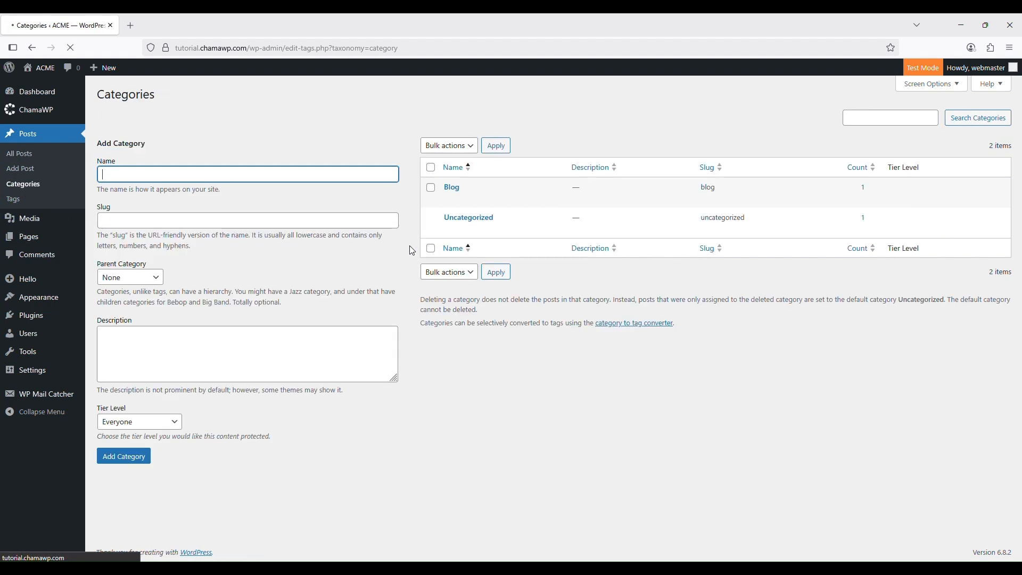
click(21, 156)
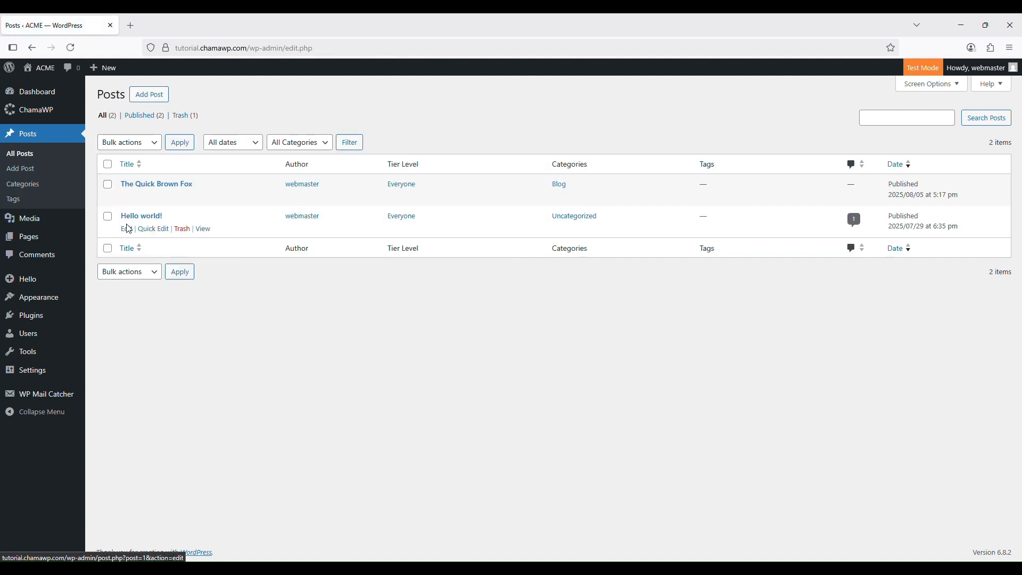
click(128, 230)
scroll(977, 369, down, 2)
click(886, 356)
click(887, 345)
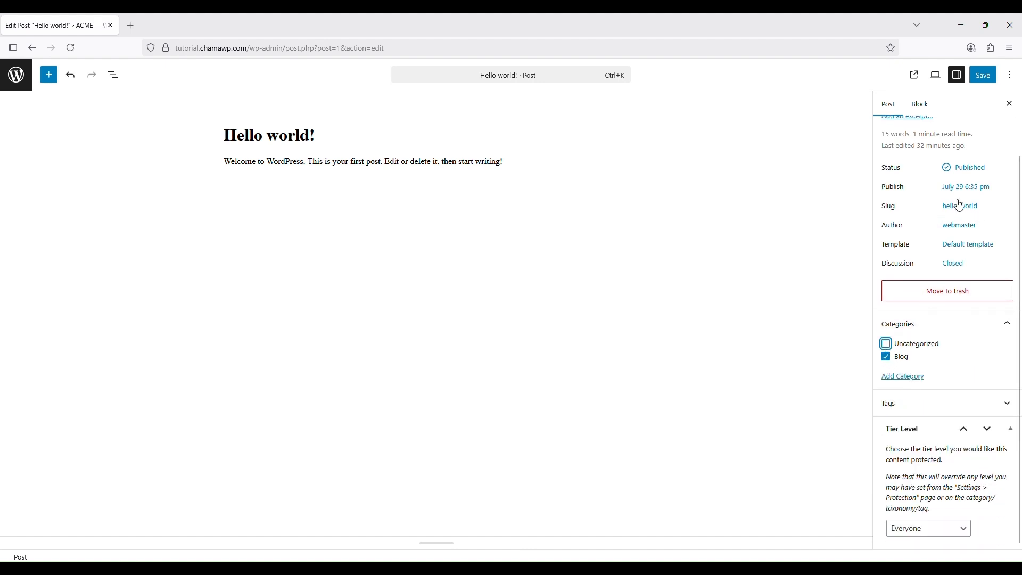
click(984, 77)
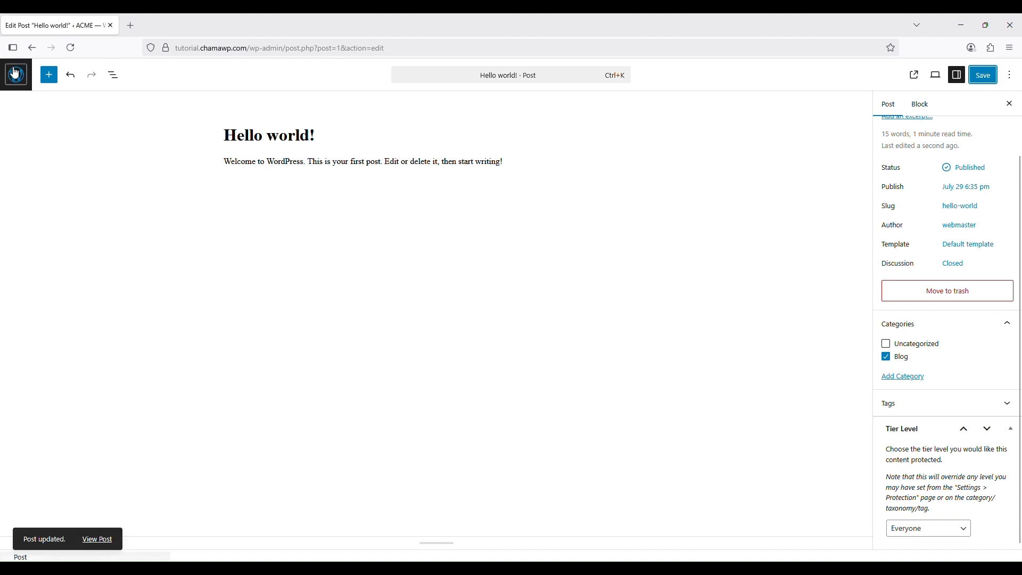
click(16, 75)
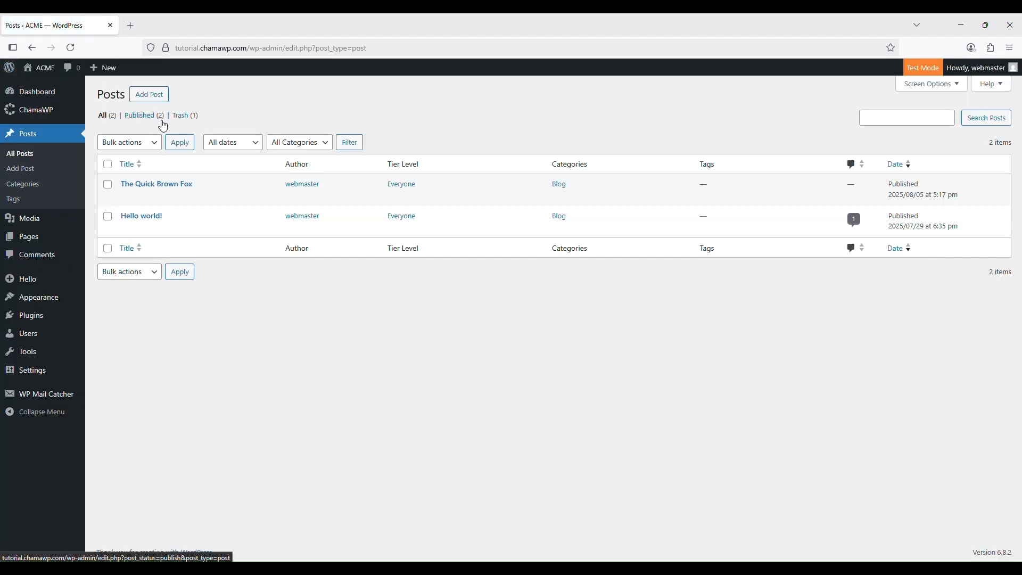
- Switch to Brave, reload the public site, check visitor access to The Quick Brown Fox post, and return to the WordPress admin
key(alt+Tab)
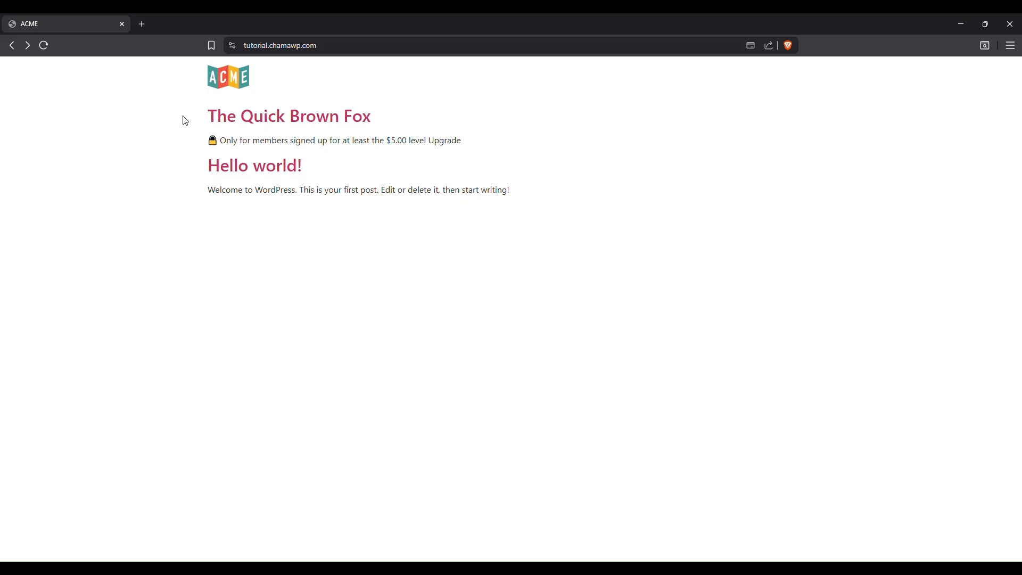
click(47, 51)
click(263, 121)
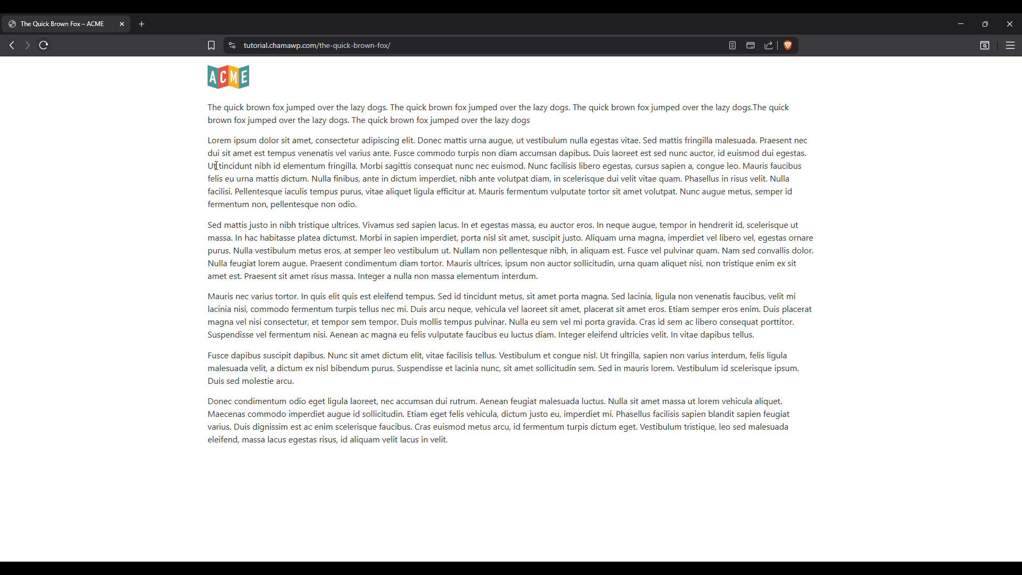
key(alt+Tab)
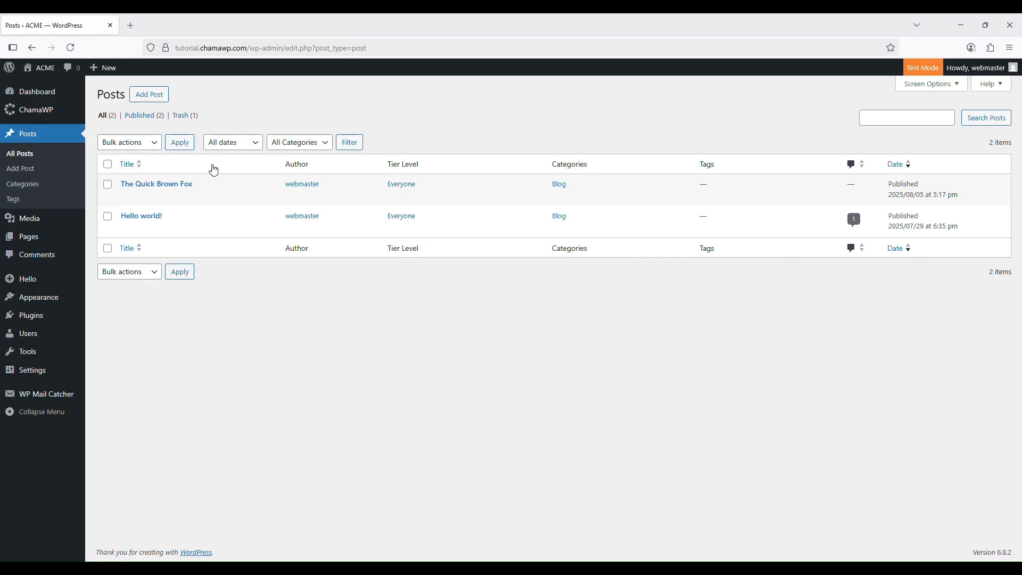
- Set the tier level of the Blog category to Captain Haddock and update the category
click(25, 187)
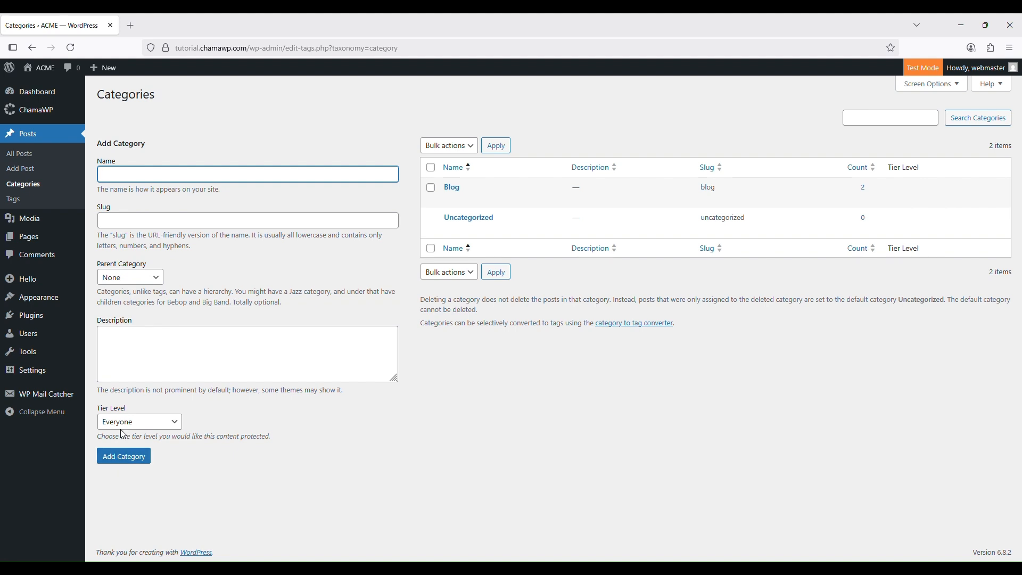
click(138, 429)
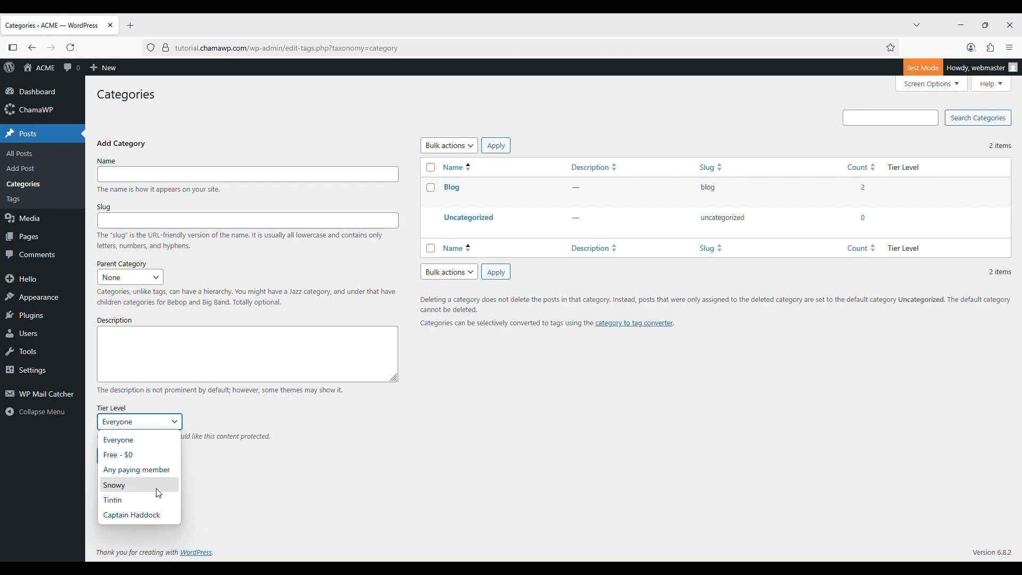
click(388, 473)
click(452, 200)
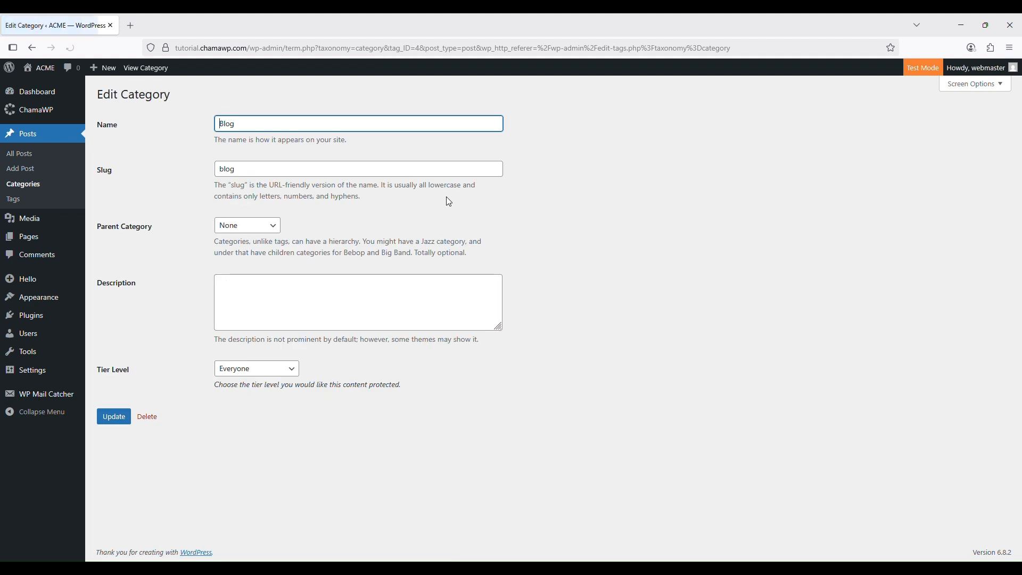
click(246, 373)
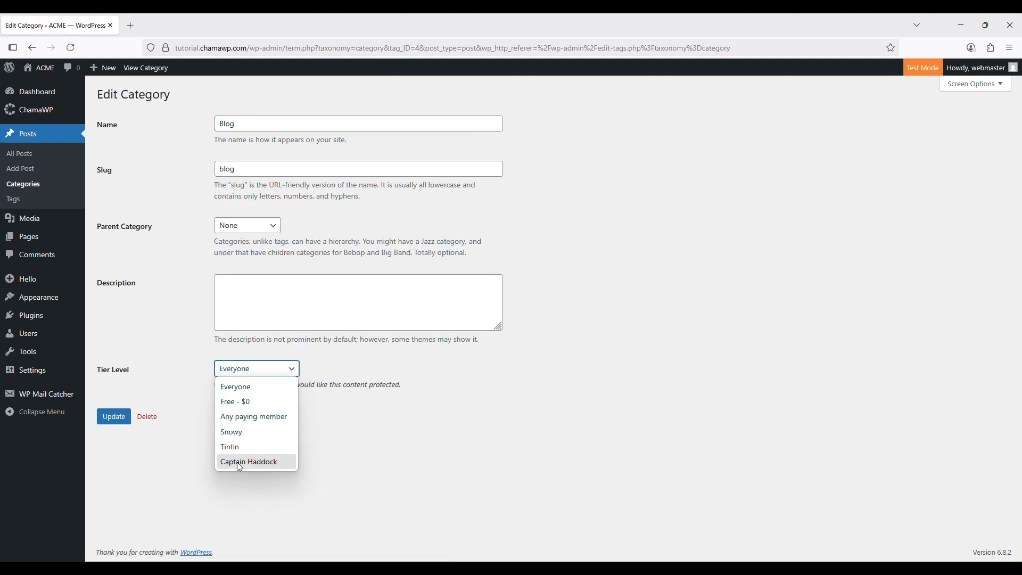
click(259, 464)
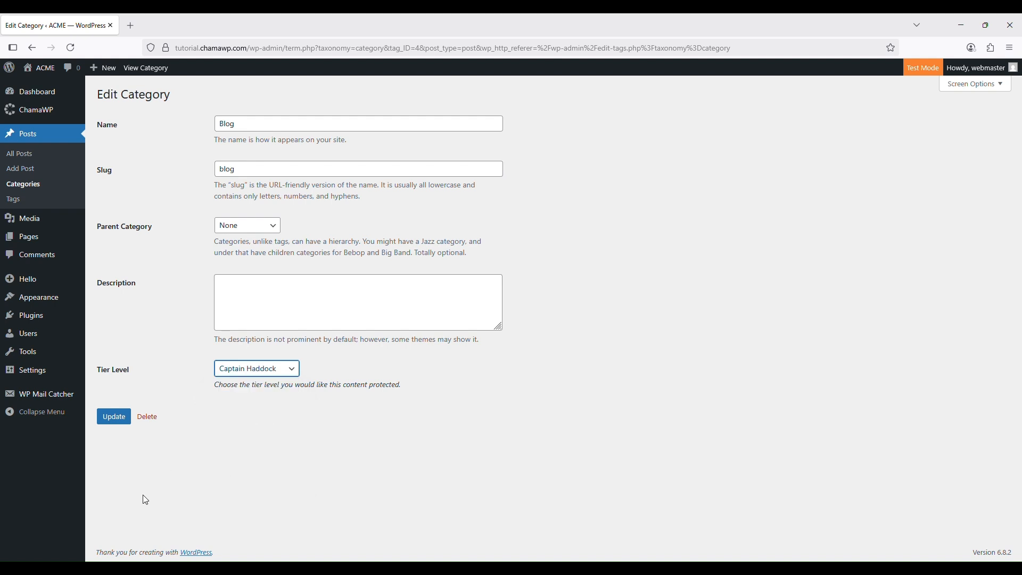
click(120, 420)
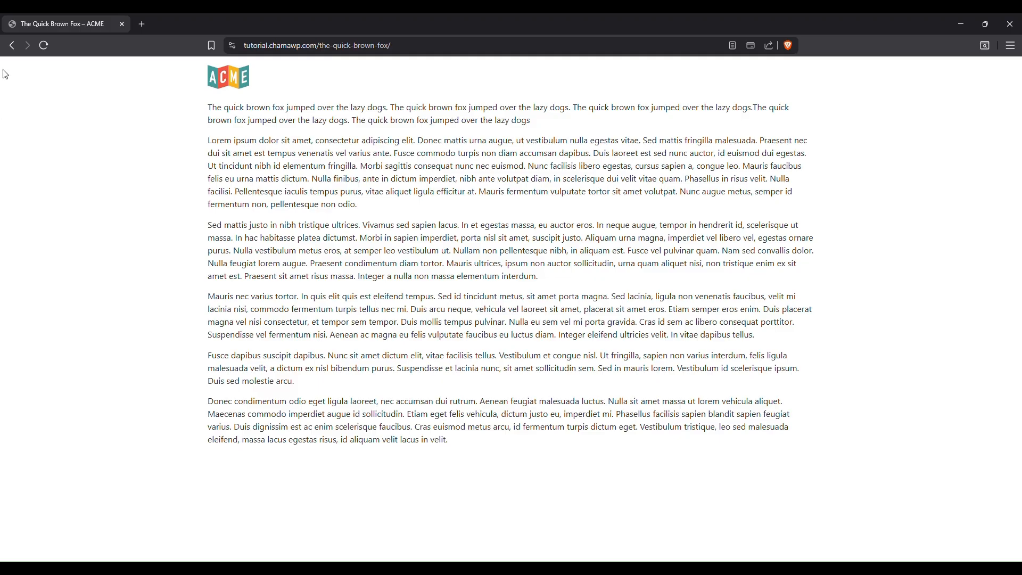
- Reload the post in Brave and check visitor access to Hello world! and The Quick Brown Fox from the public homepage
click(44, 47)
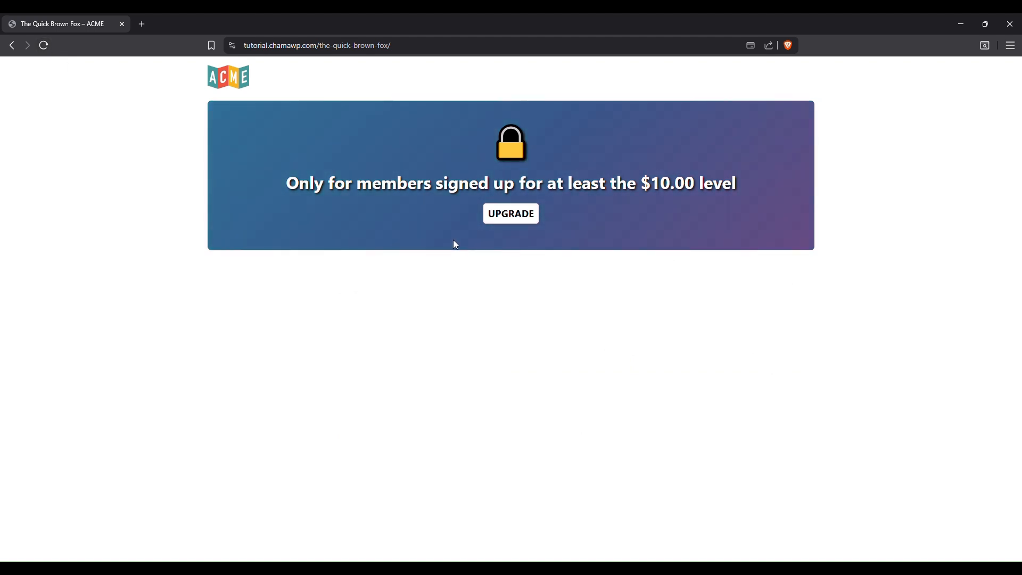
click(234, 85)
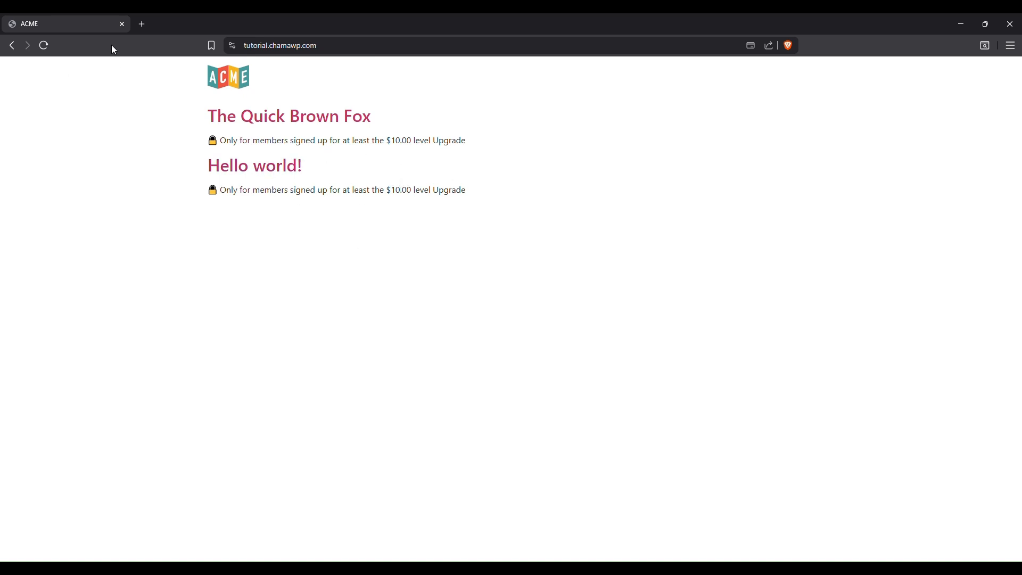
click(254, 166)
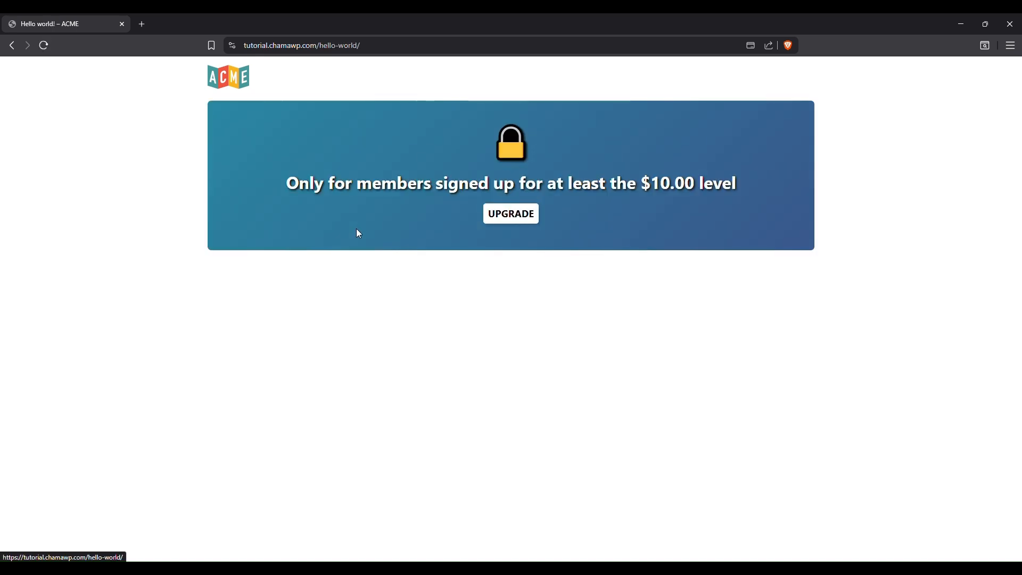
click(11, 45)
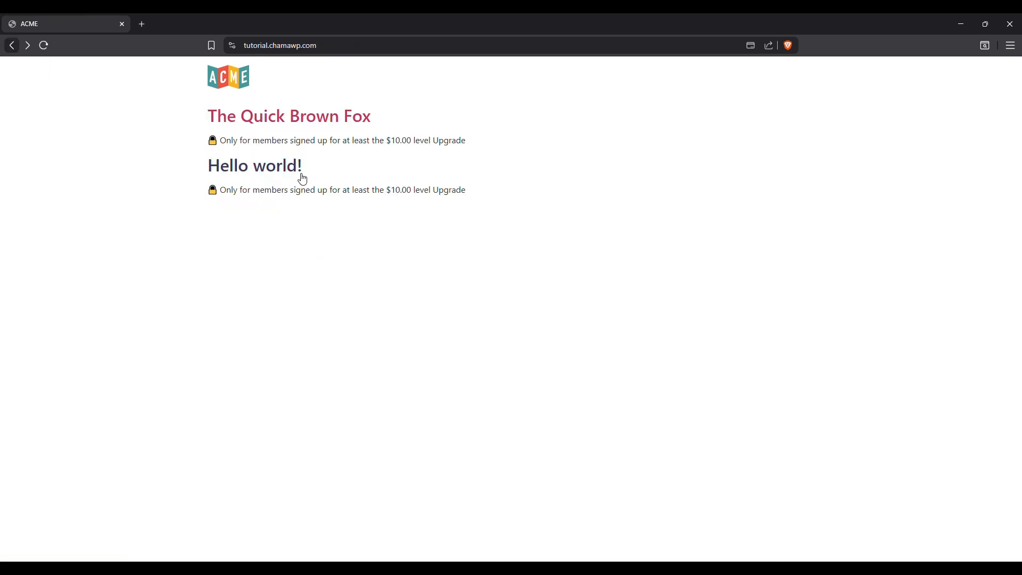
click(287, 118)
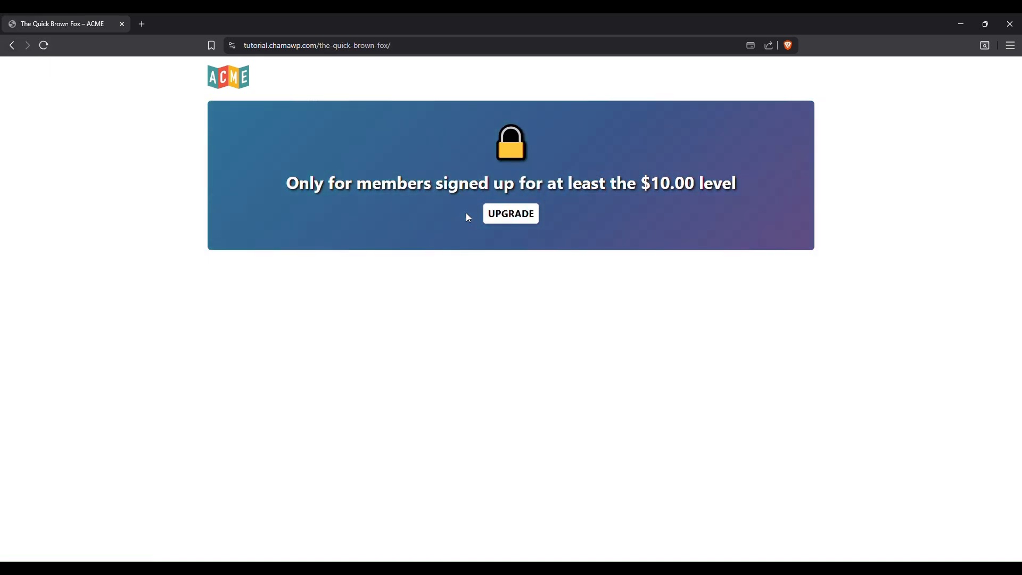
click(11, 45)
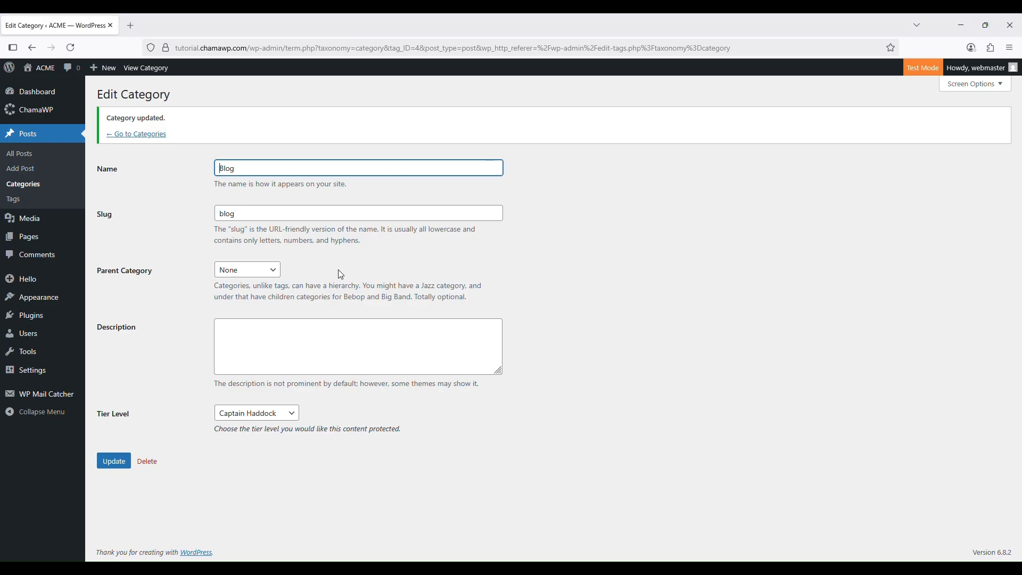
- Set the Blog category's tier level back to Everyone and update the category
click(250, 414)
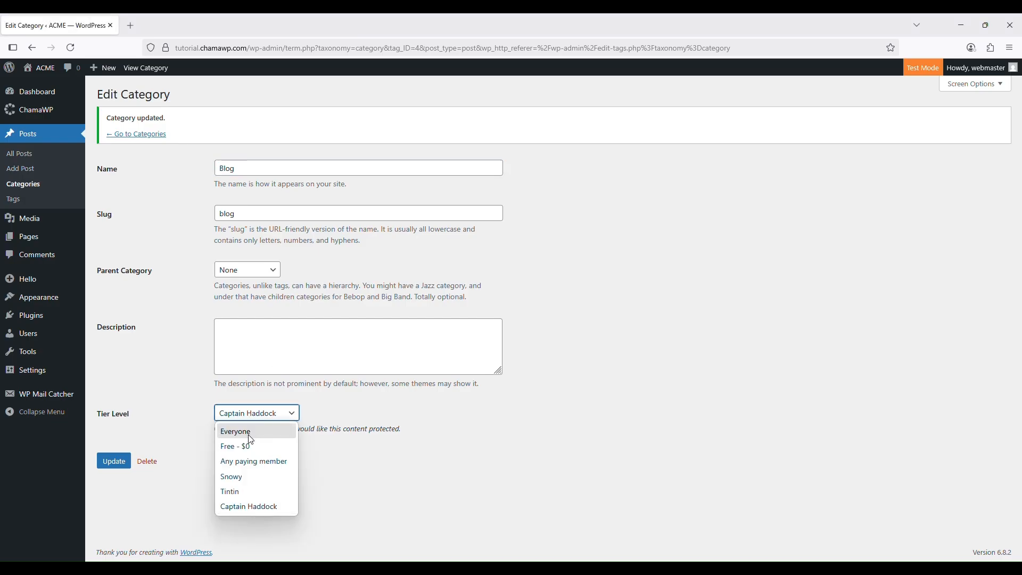
click(252, 434)
click(114, 463)
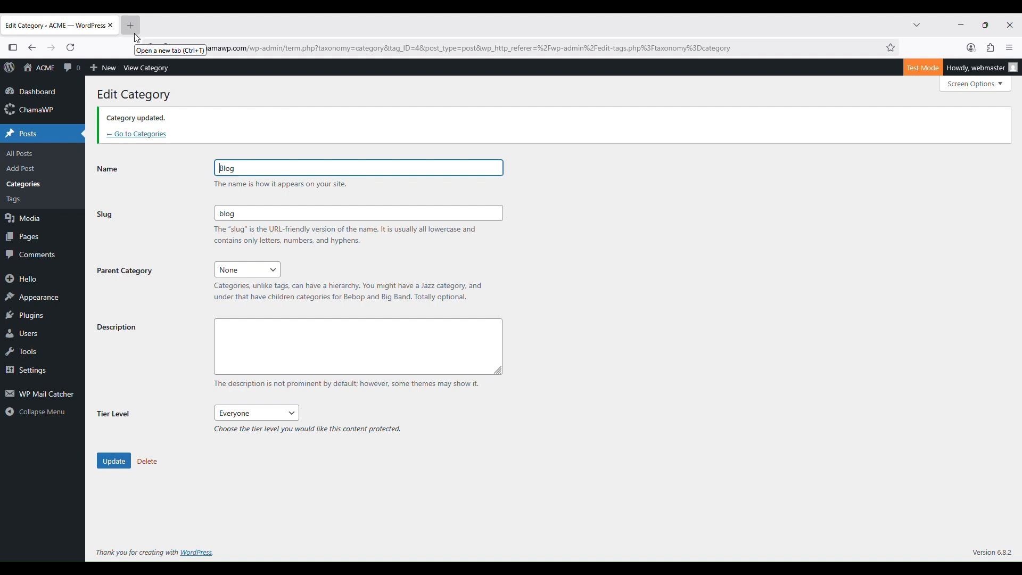
- Reload the public homepage in Brave to check visitor access to both posts, and return to the WordPress admin
key(alt+Tab)
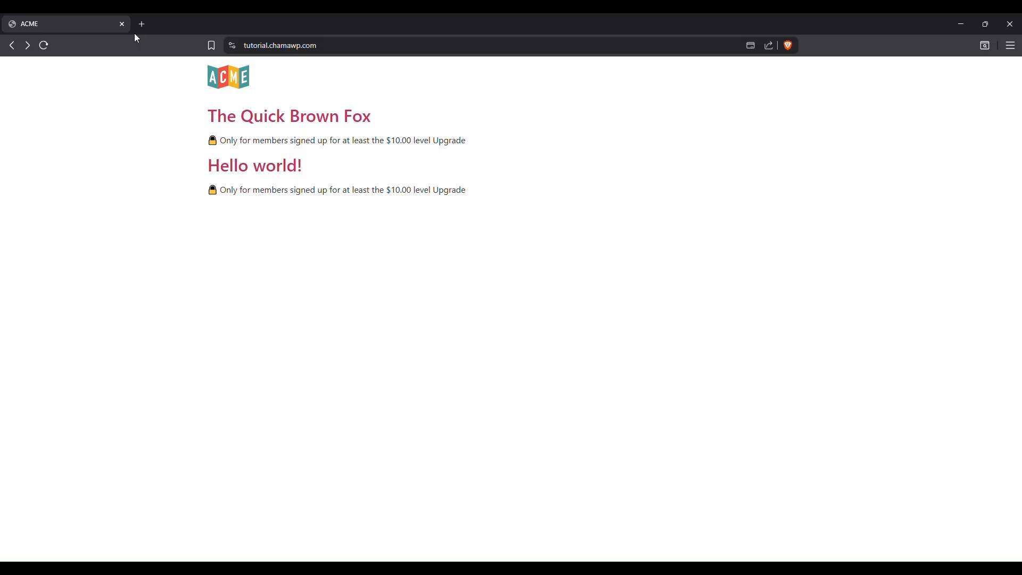
click(44, 46)
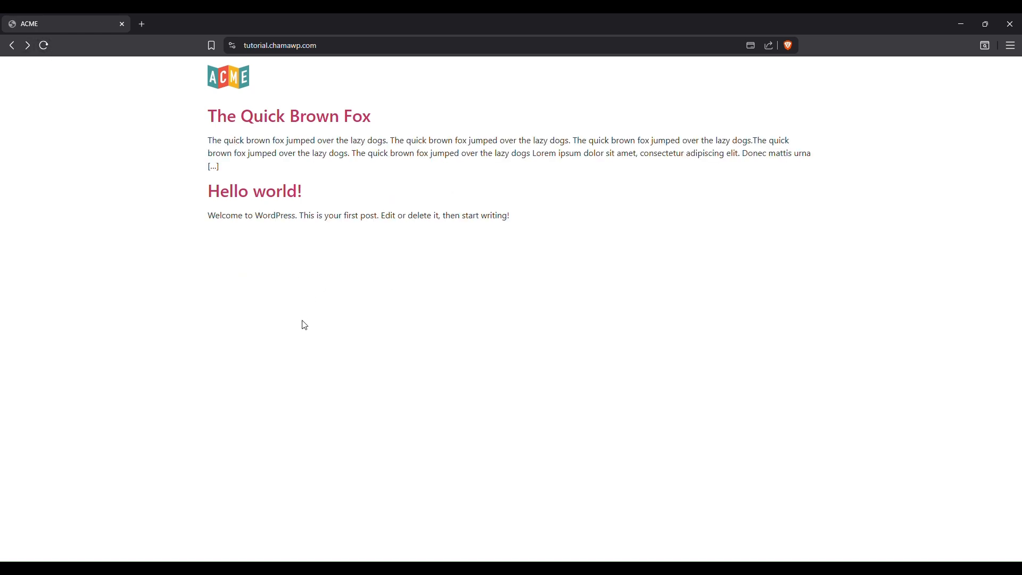
key(alt+Tab)
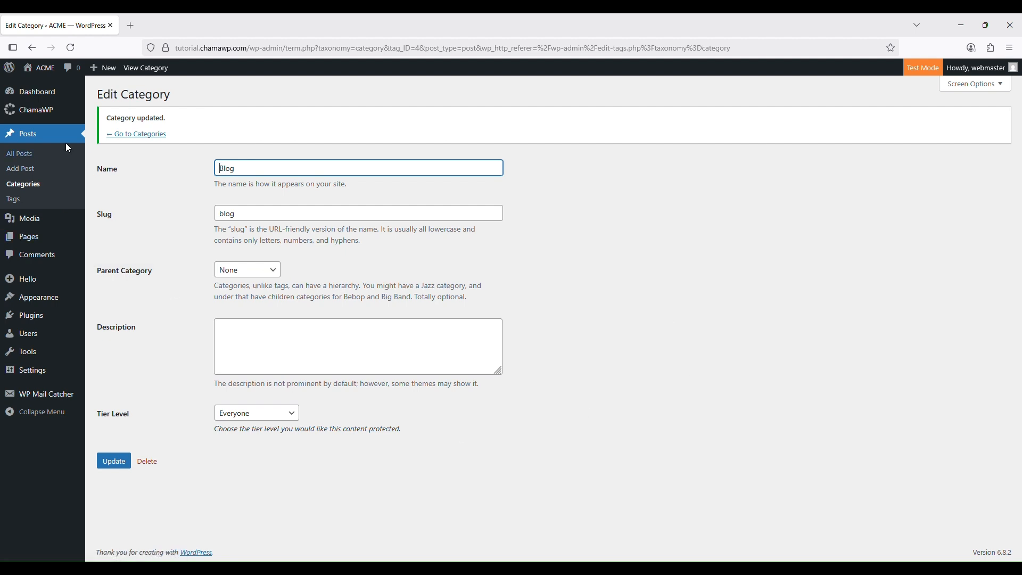
- In the ChamaWP Protection settings, set the tier level for all posts to Tintin and save the changes
mouse_move(47, 115)
click(112, 130)
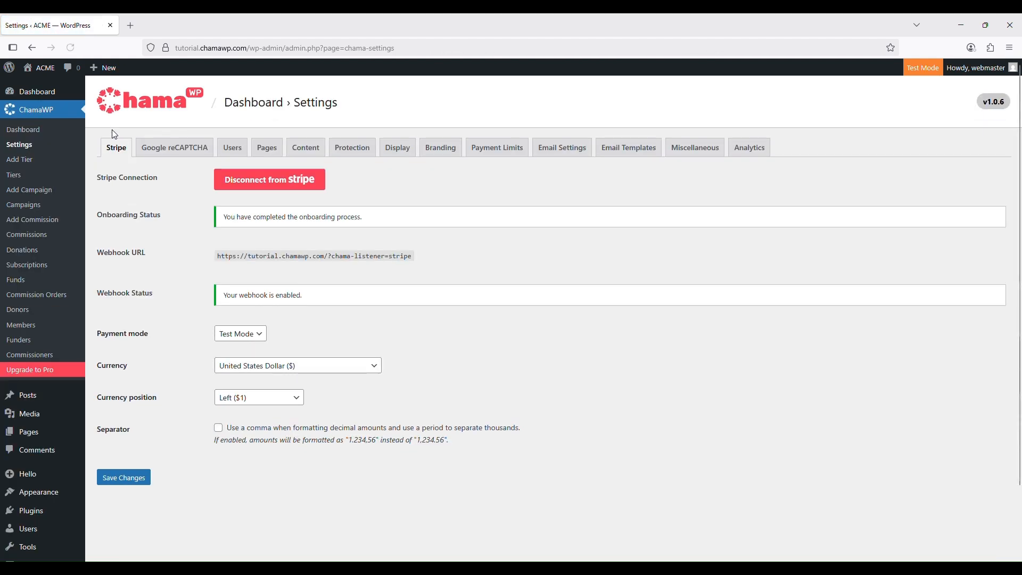
click(353, 152)
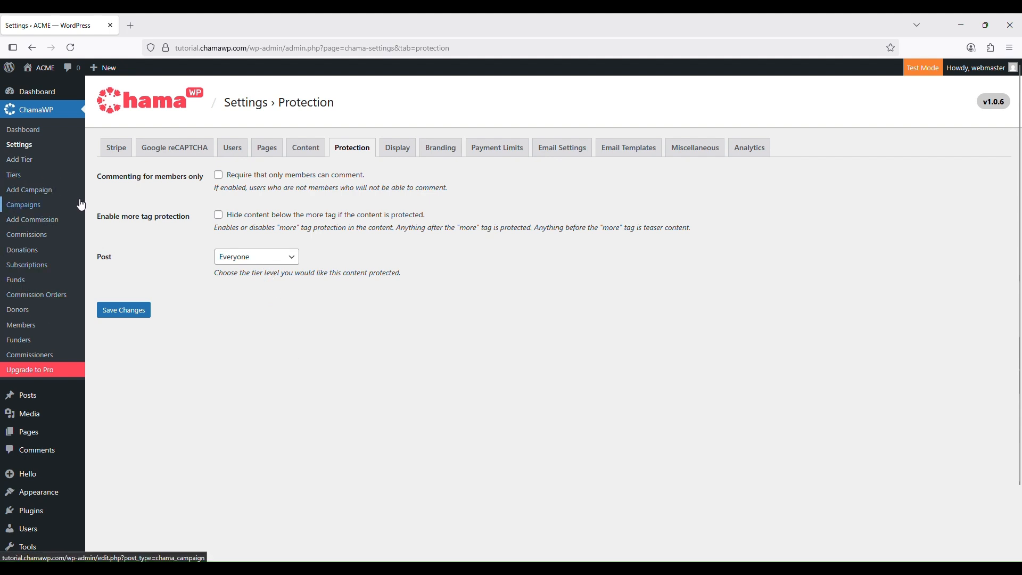
mouse_move(51, 400)
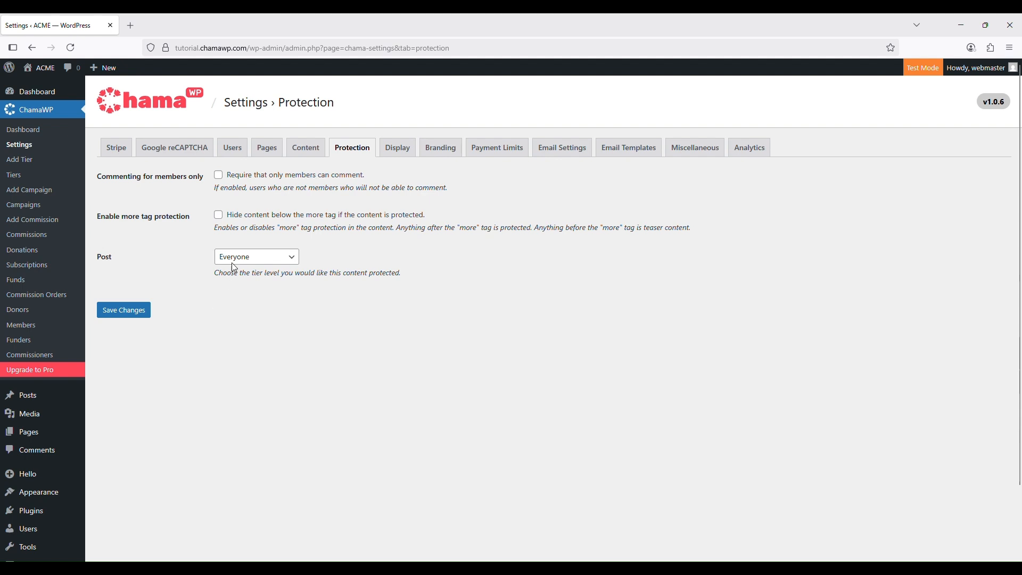
click(257, 259)
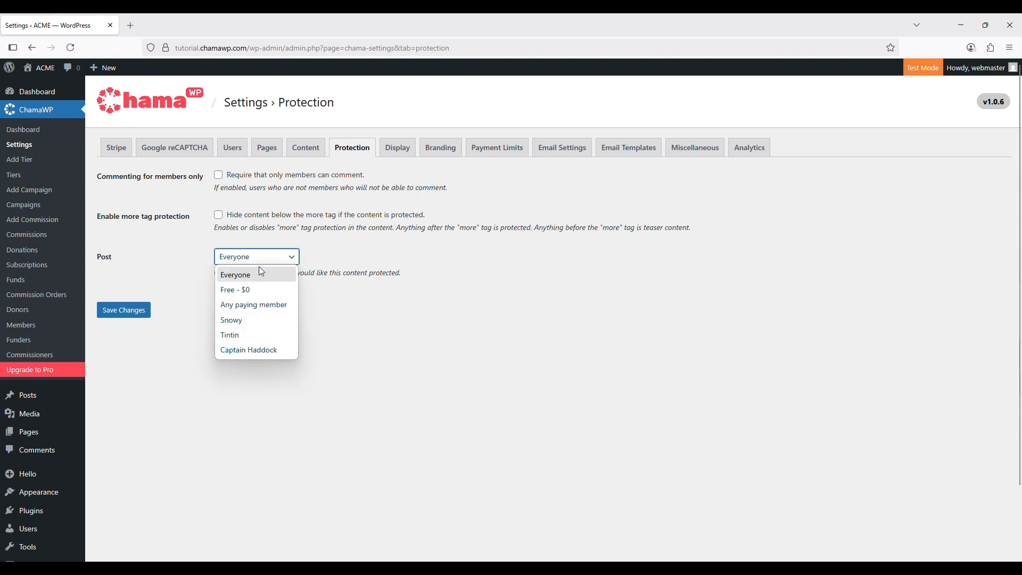
click(254, 336)
click(126, 314)
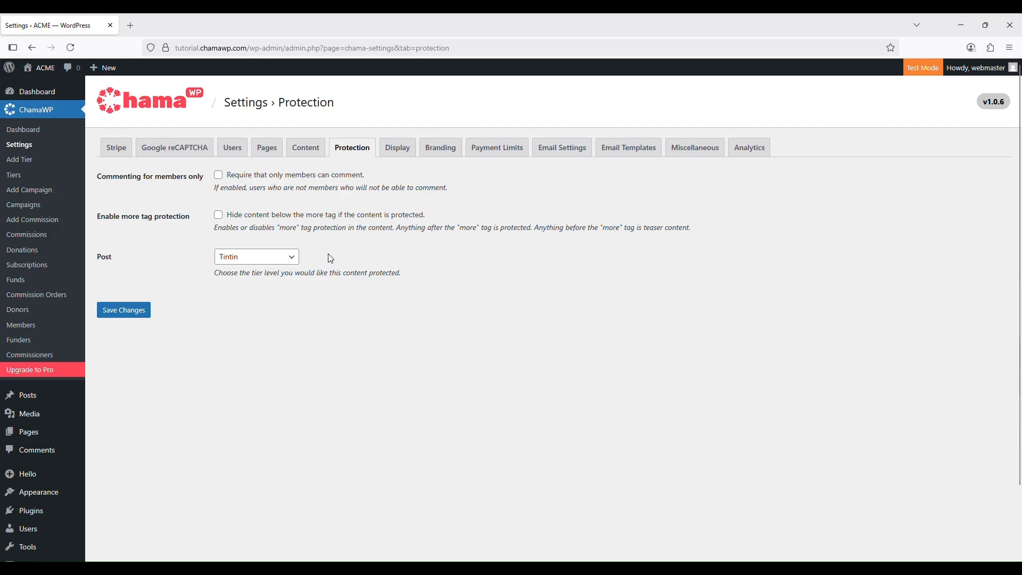
- Refresh the public homepage in Brave to check the site-wide post protection, and return to the Protection settings
key(alt+Tab)
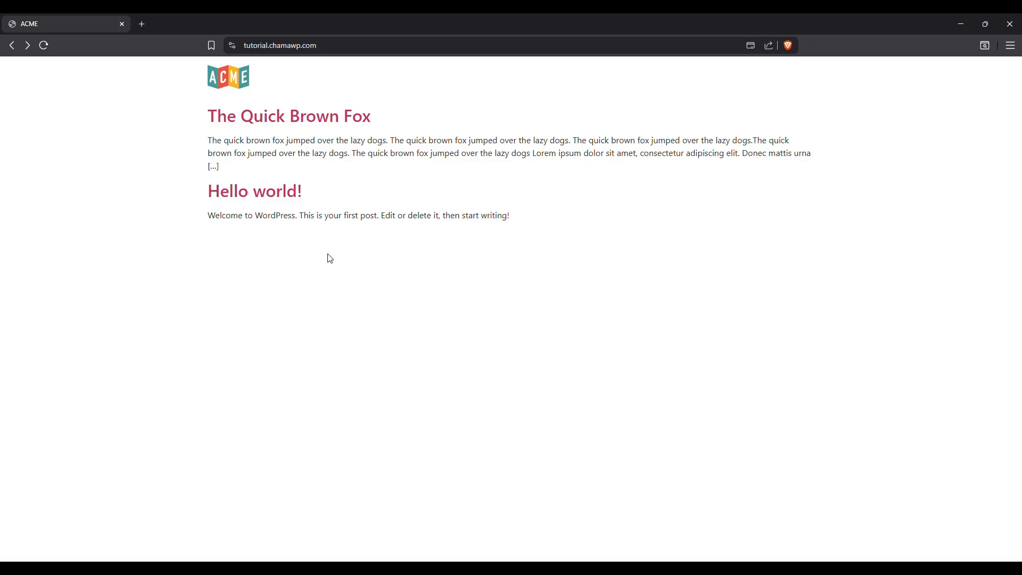
click(44, 46)
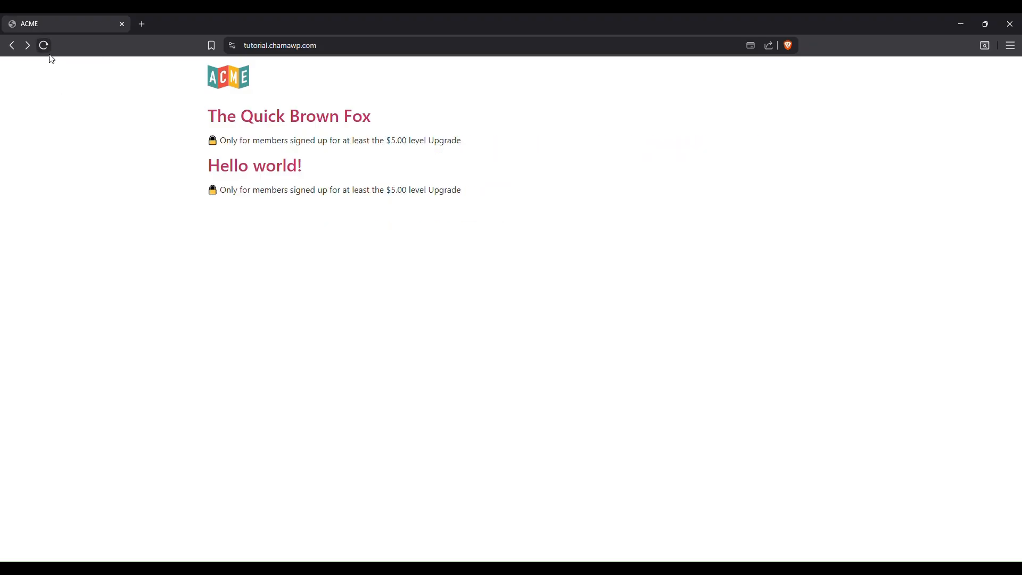
key(alt+Tab)
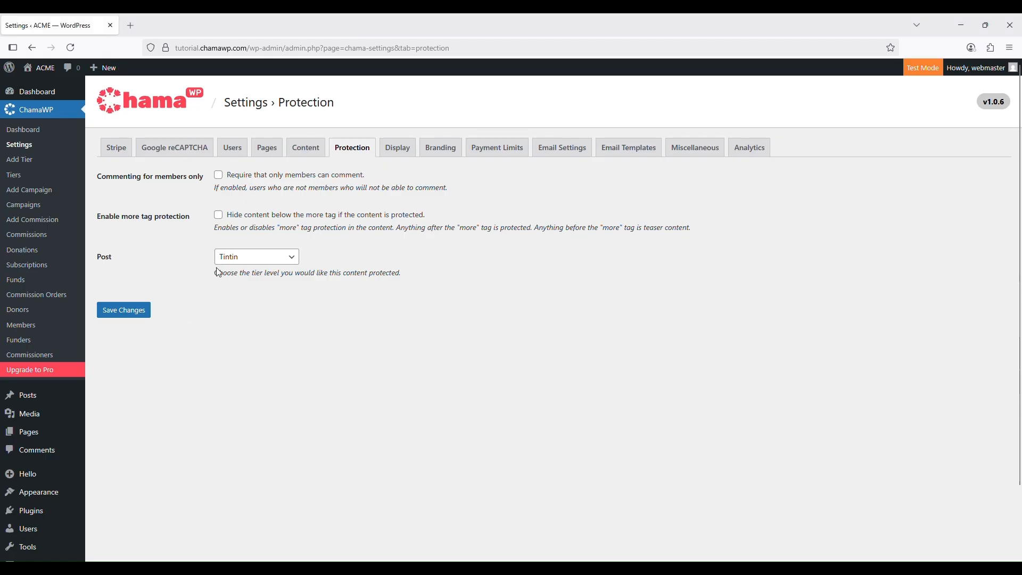
- Set the Post protection tier level to Captain Haddock and save the changes
click(285, 257)
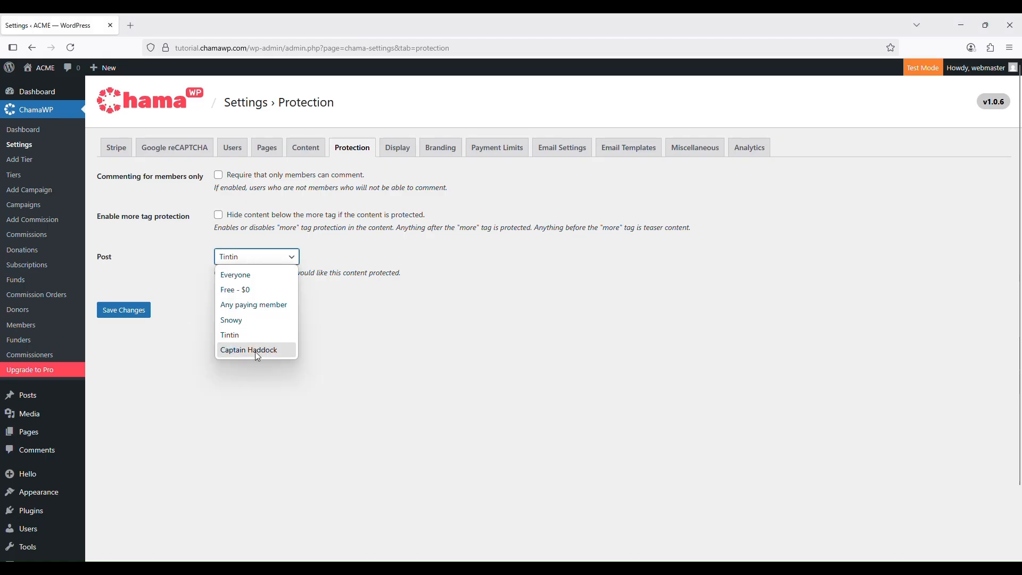
click(258, 351)
click(125, 313)
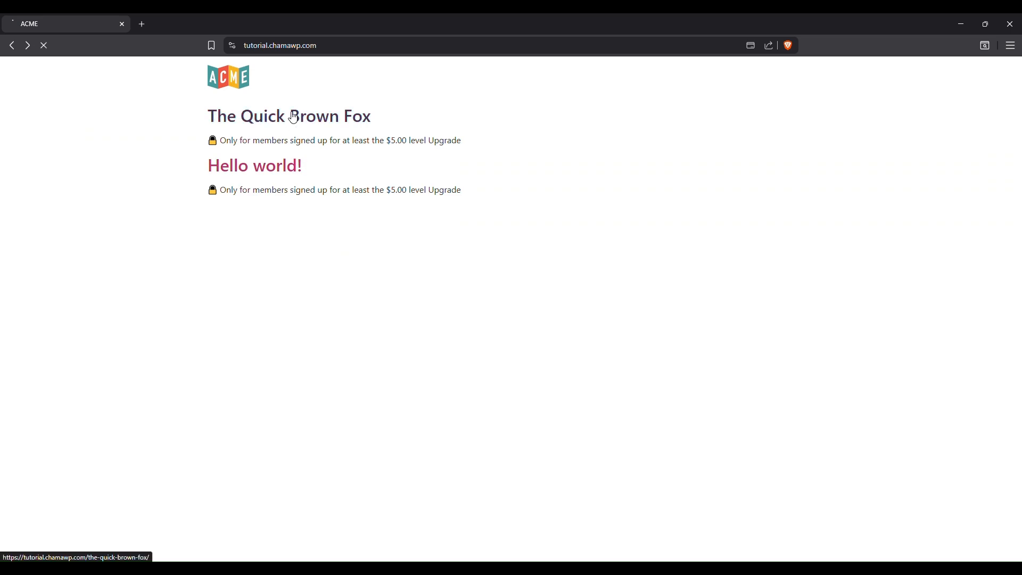
- Check visitor access to The Quick Brown Fox and Hello world! in Brave, reloading the homepage, and return to the Protection settings
click(293, 117)
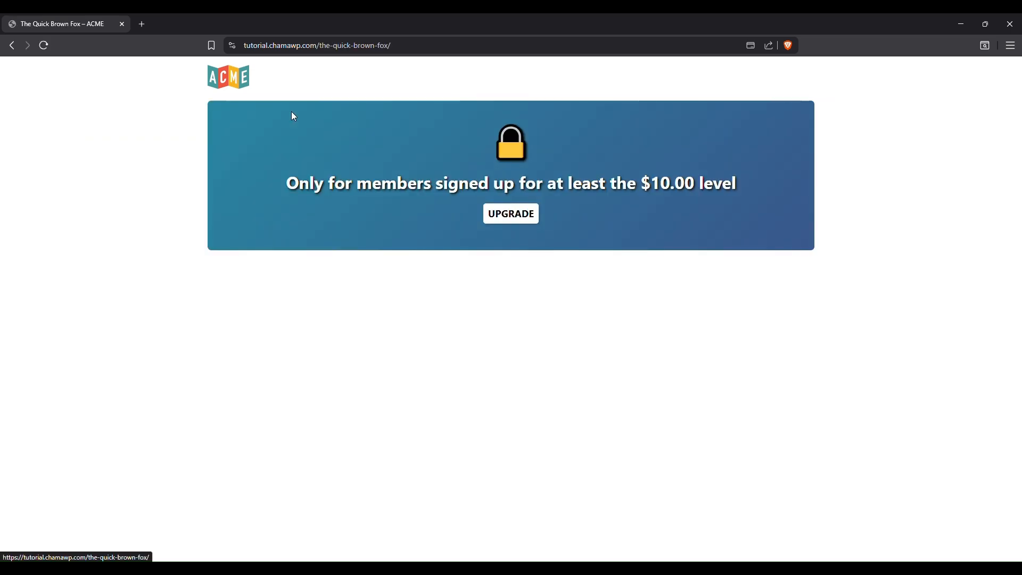
click(14, 46)
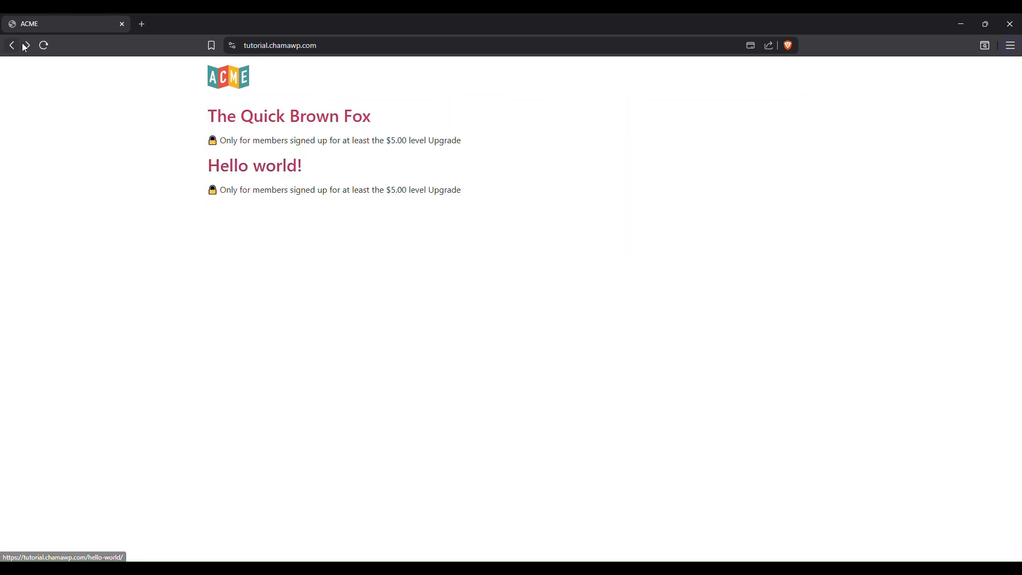
click(44, 45)
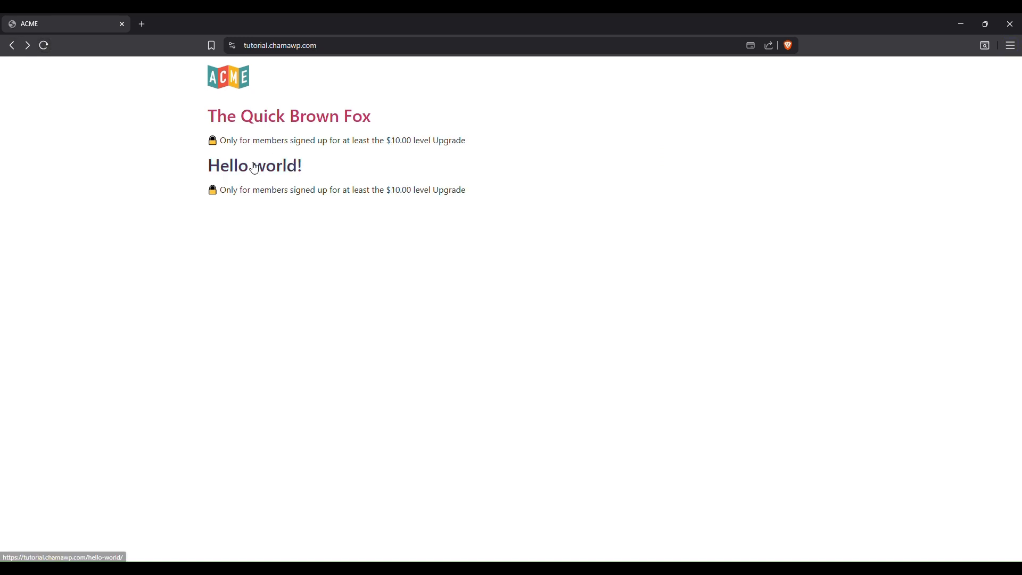
click(254, 166)
click(11, 47)
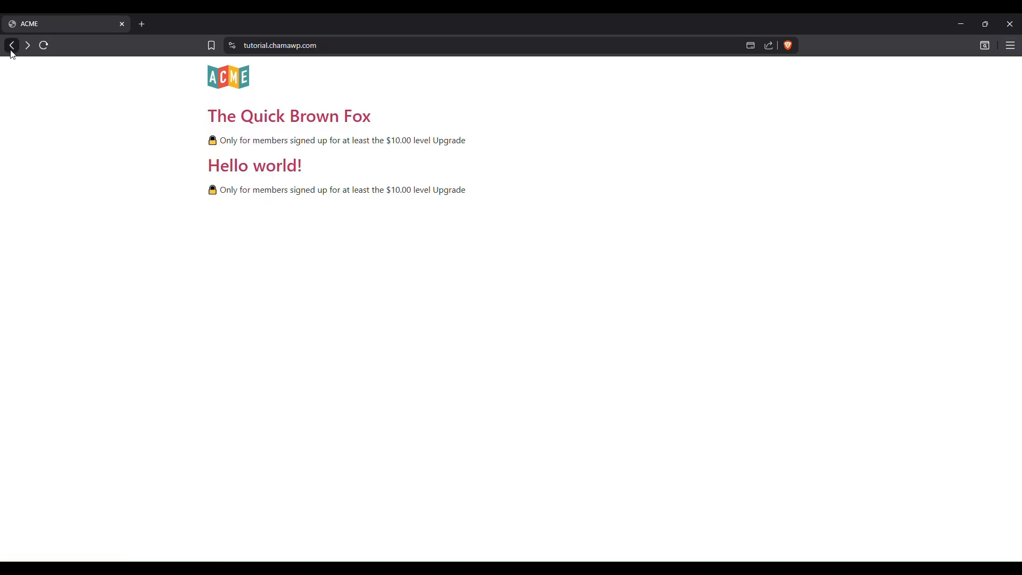
key(alt+Tab)
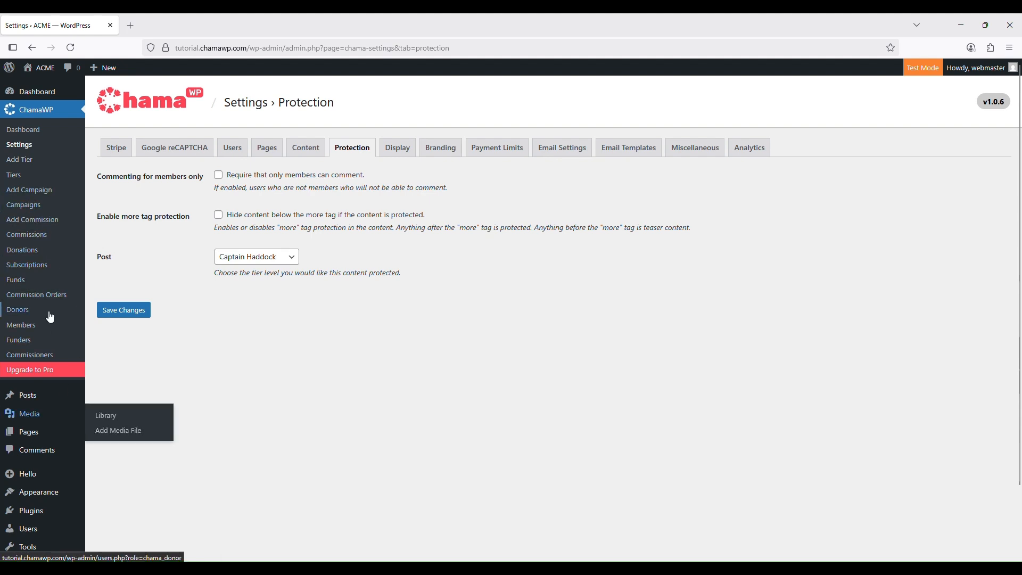
- Open the Blog category for editing, set its tier level to Tintin, and update the category
scroll(49, 317, down, 1)
mouse_move(44, 345)
click(114, 376)
click(450, 201)
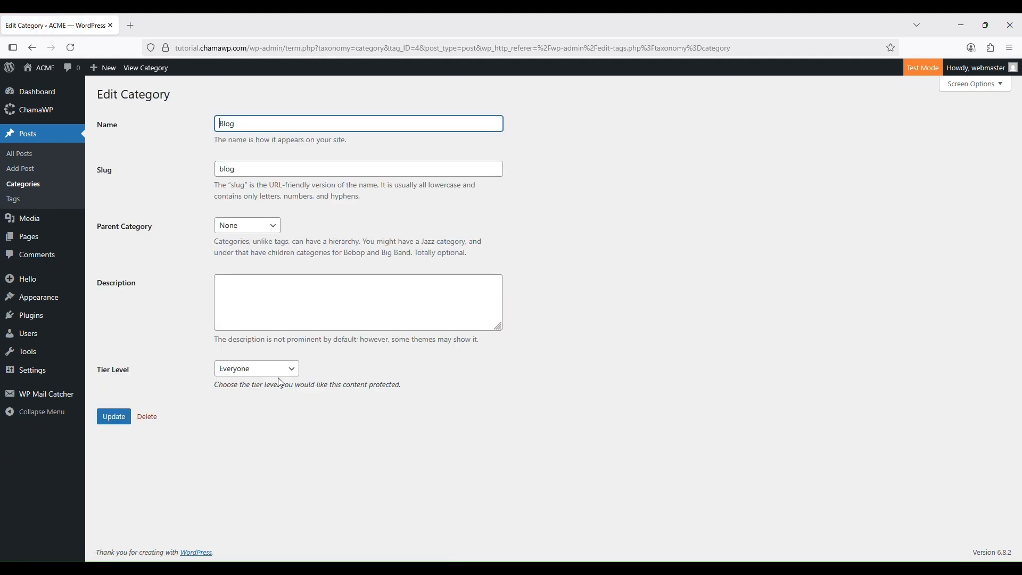
click(258, 375)
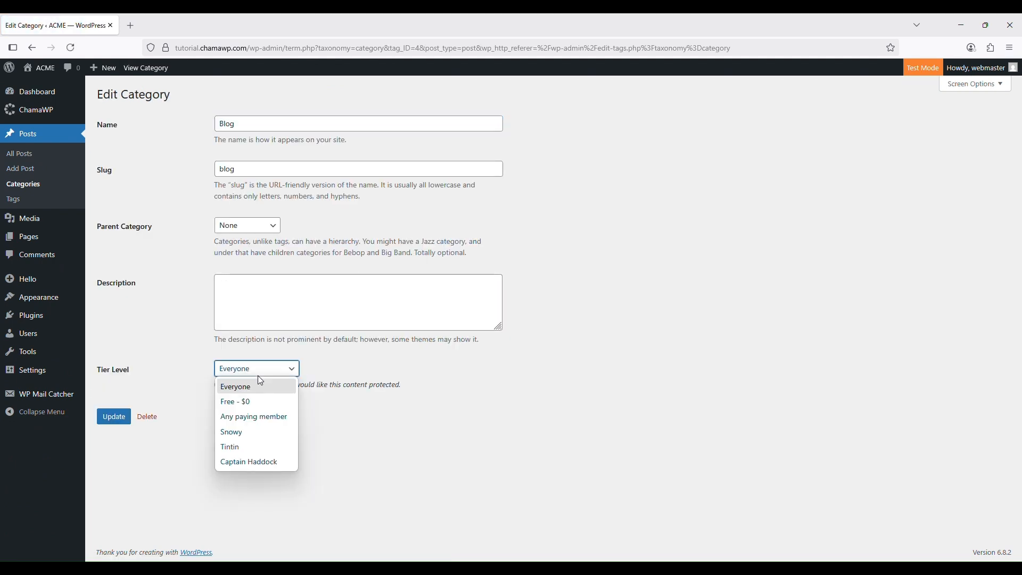
click(242, 447)
click(118, 418)
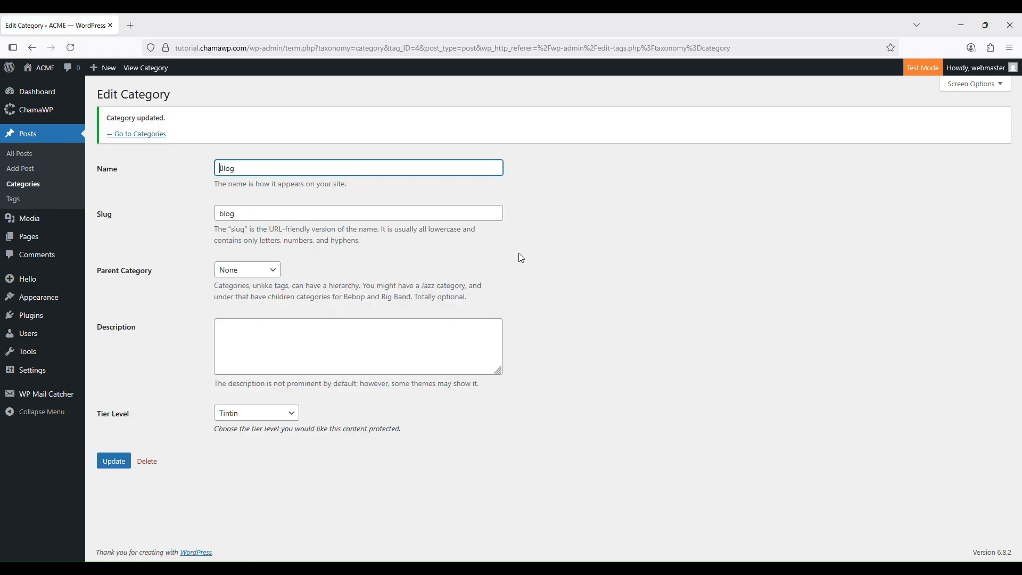
- Refresh the public homepage in Brave to check which tier the posts require, and return to the Blog category
key(alt+Tab)
click(49, 51)
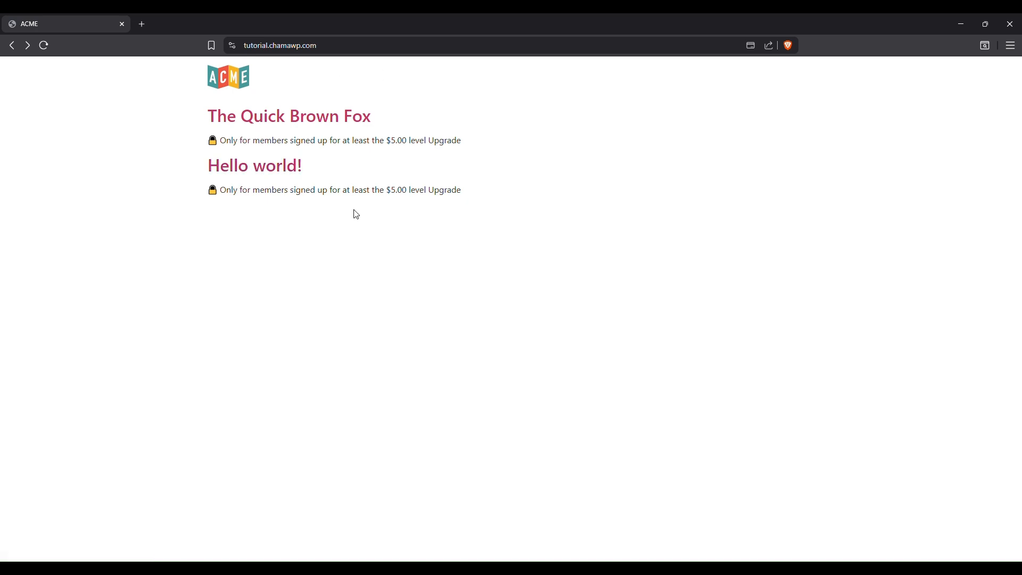
key(alt+Tab)
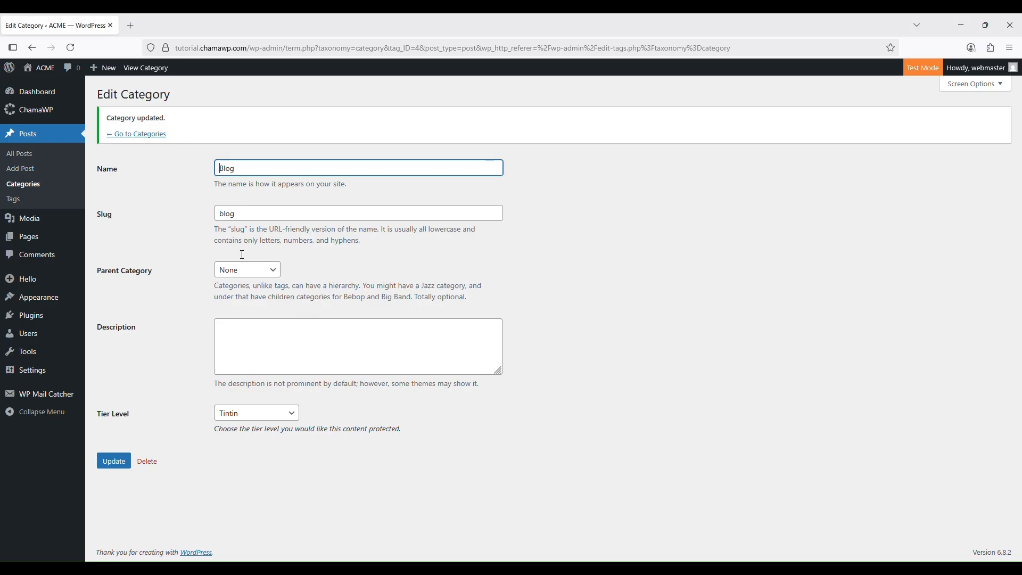
- Set the Blog category's tier level to Everyone and update the category
click(280, 413)
click(264, 433)
click(113, 461)
- Reload the homepage in Brave to check the posts without category protection, and return to the category editor
key(alt+Tab)
click(43, 46)
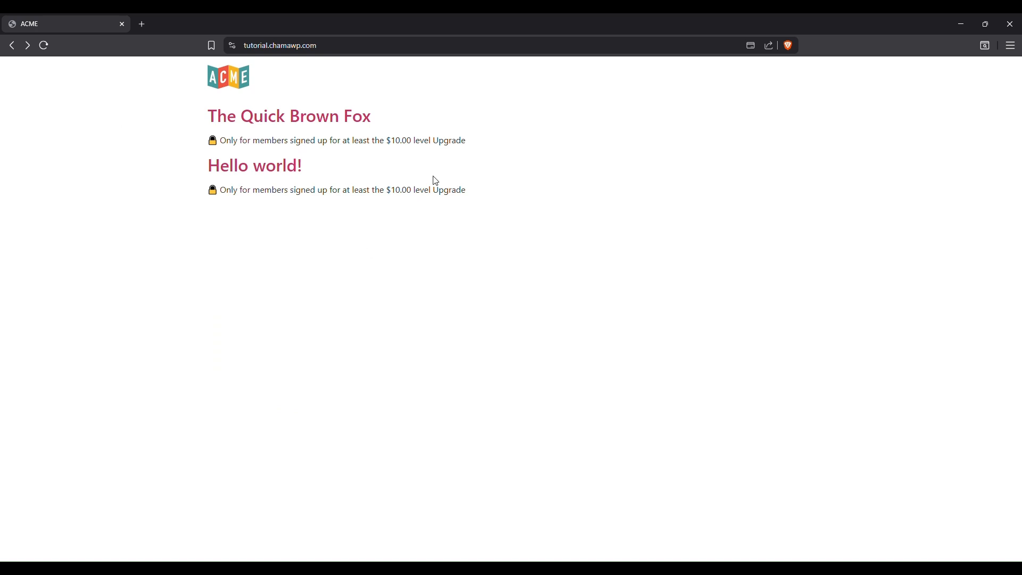
key(alt+Tab)
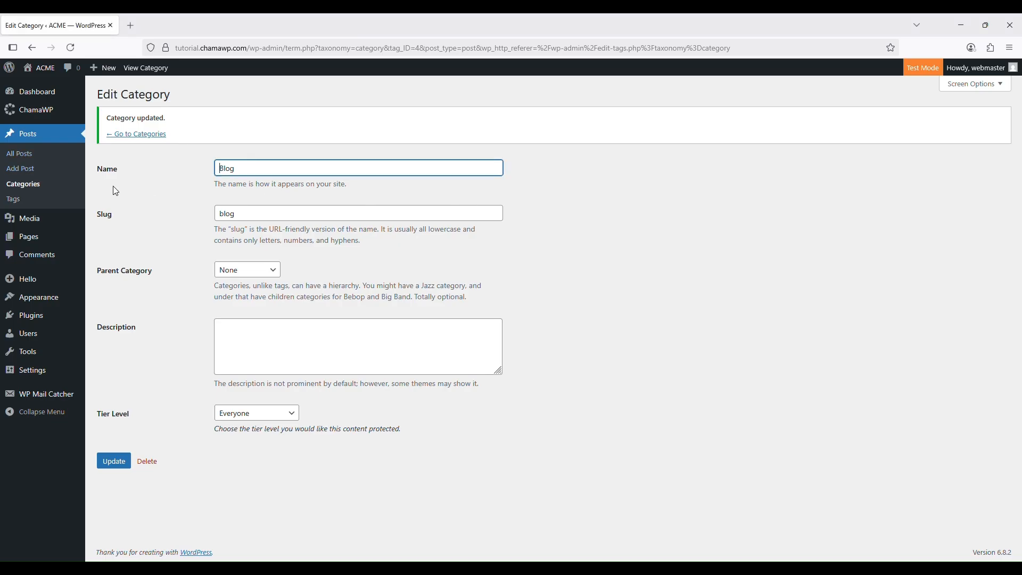
- Set the tier level of the post The Quick Brown Fox to Snowy, save it, and refresh the homepage in Brave
click(26, 153)
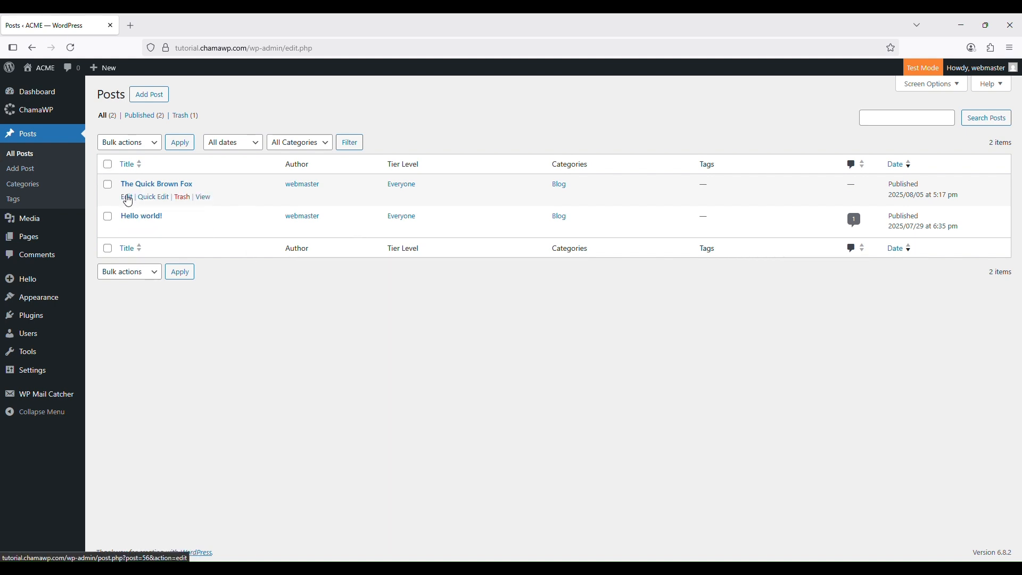
click(127, 197)
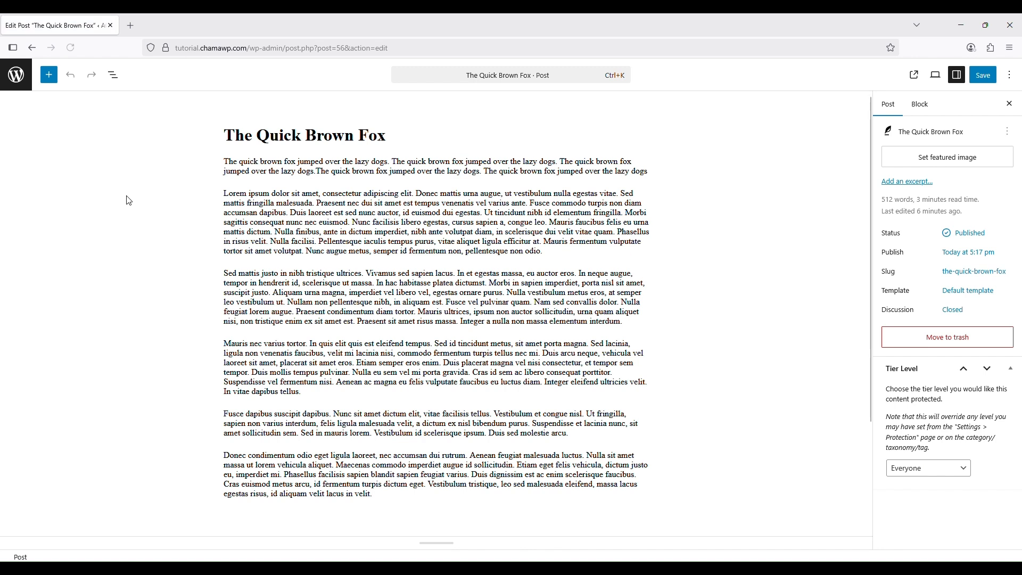
click(924, 485)
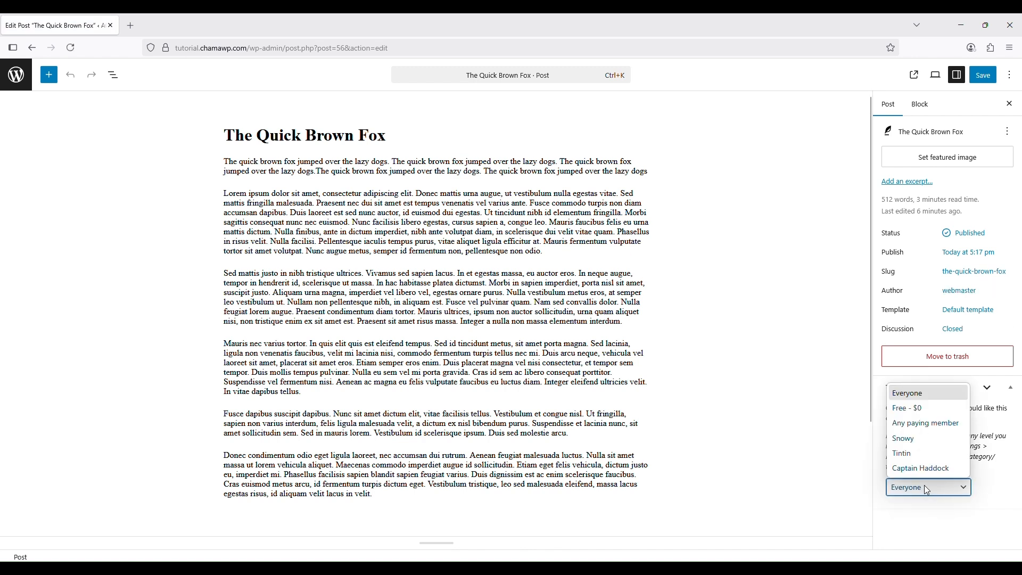
click(903, 438)
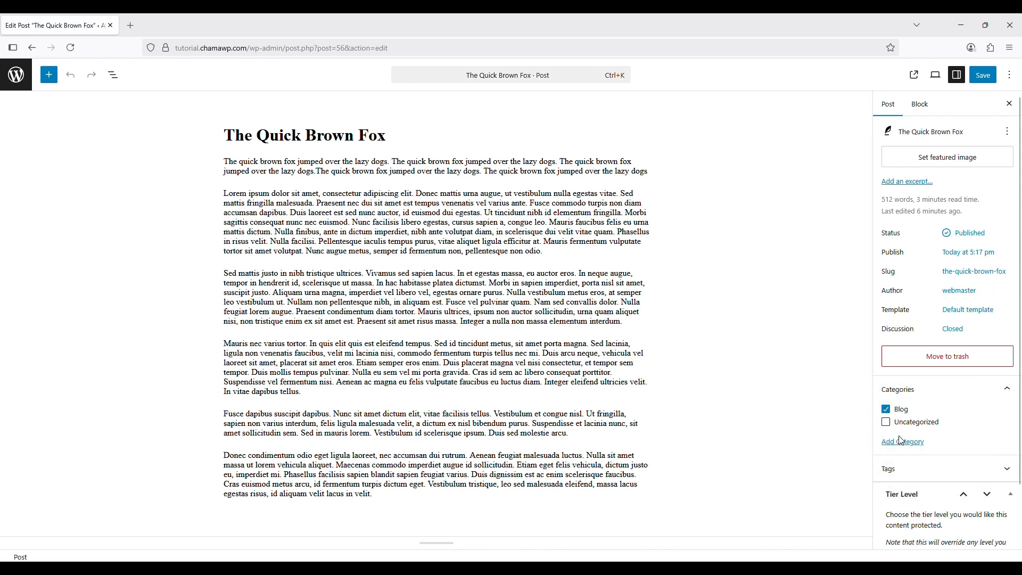
click(981, 82)
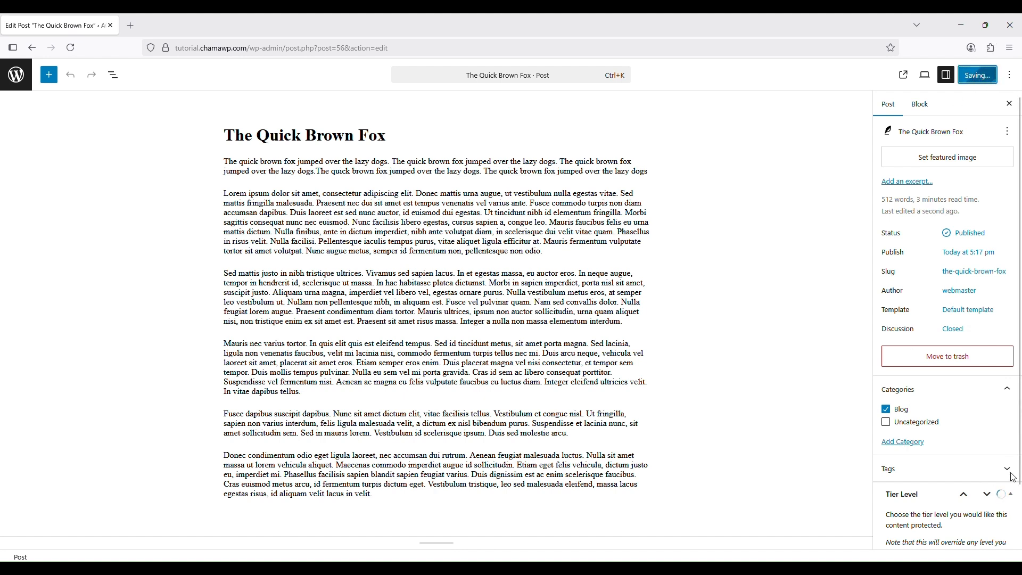
scroll(888, 449, down, 2)
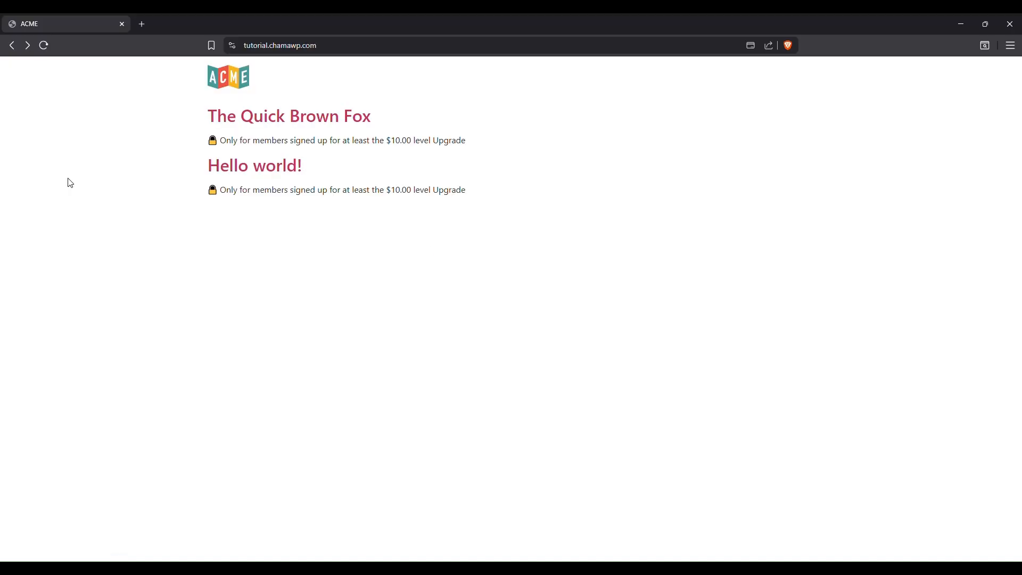
click(44, 45)
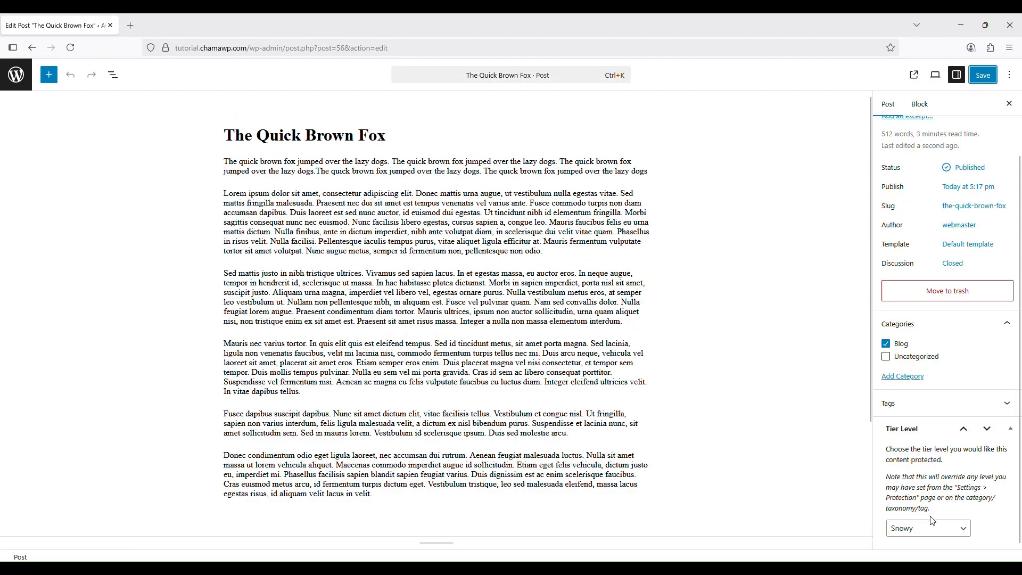
- Set the tier level of The Quick Brown Fox to Tintin, save the post, and refresh the homepage in Brave
click(932, 529)
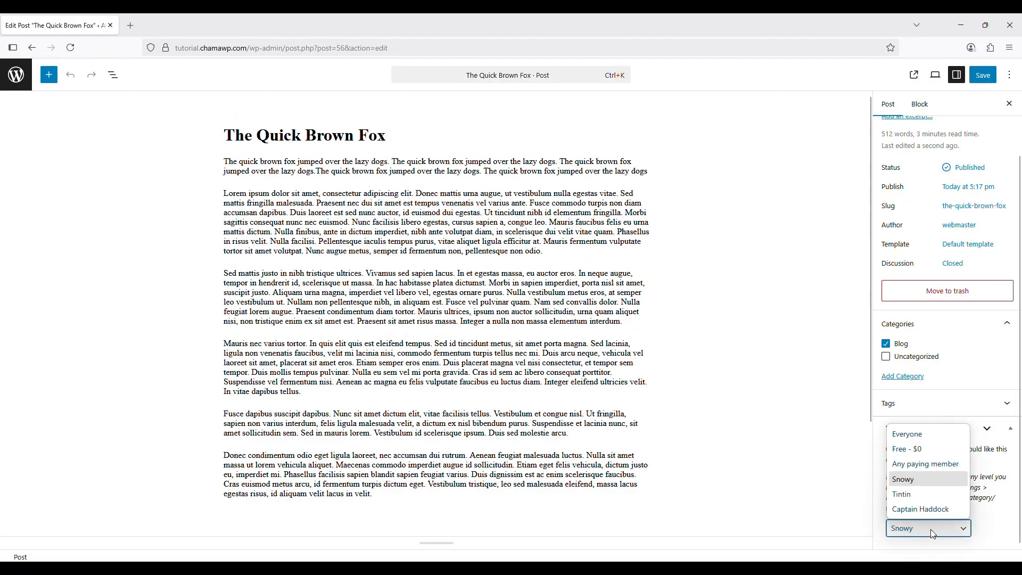
click(911, 495)
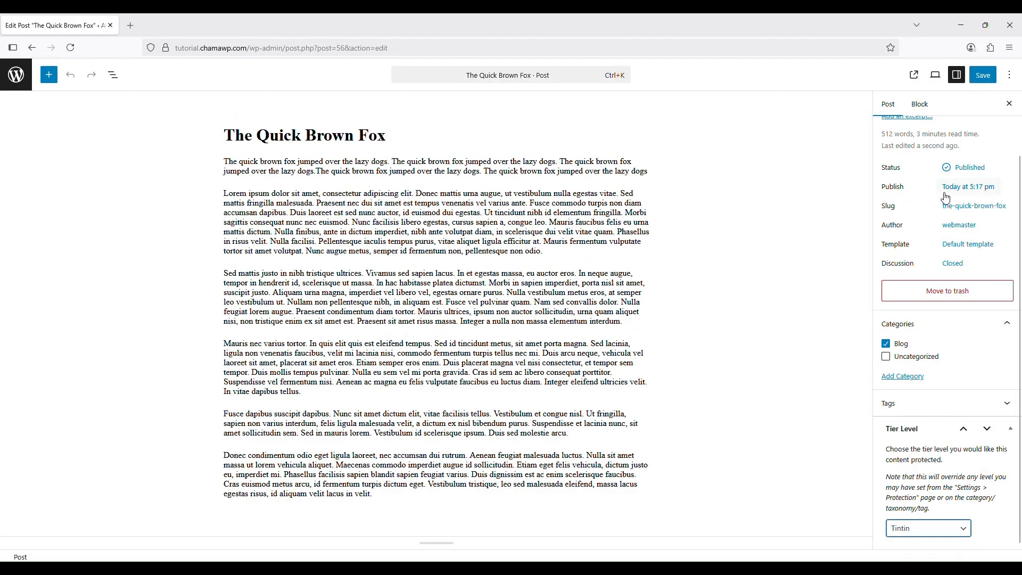
click(982, 75)
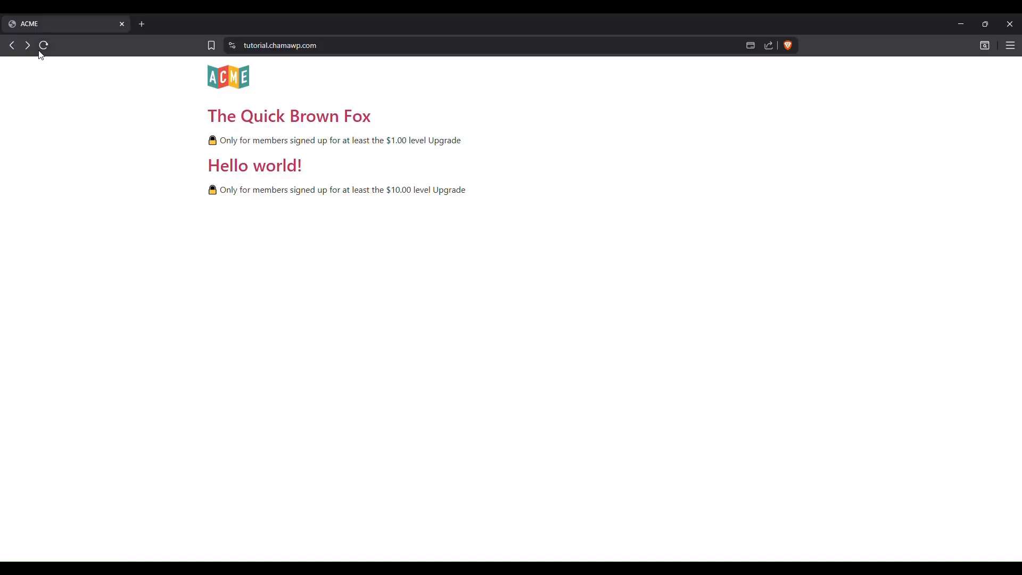
click(43, 45)
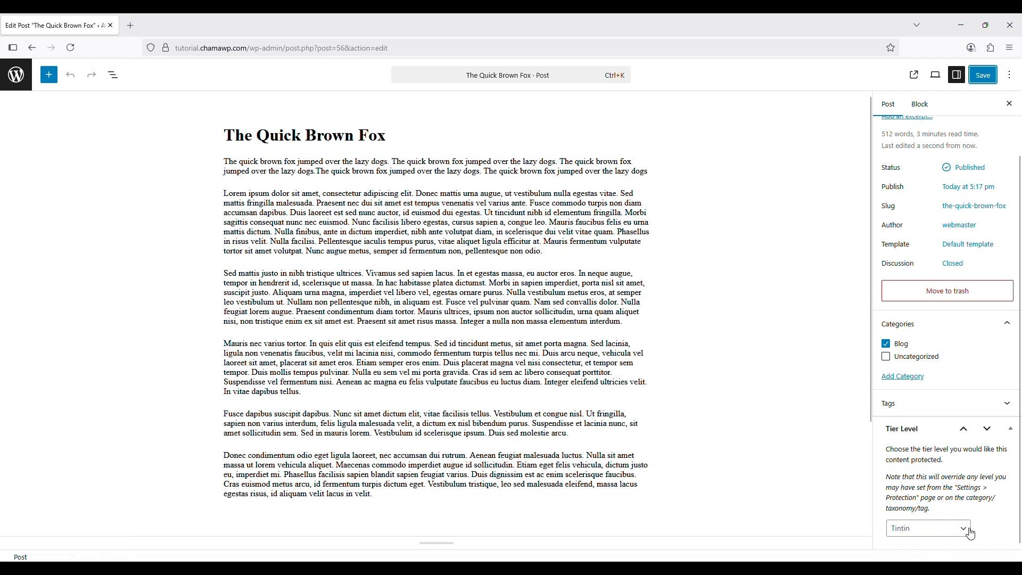
- Leave the post editor, set the Post tier level in the ChamaWP Protection settings to Everyone, and save the changes
click(951, 529)
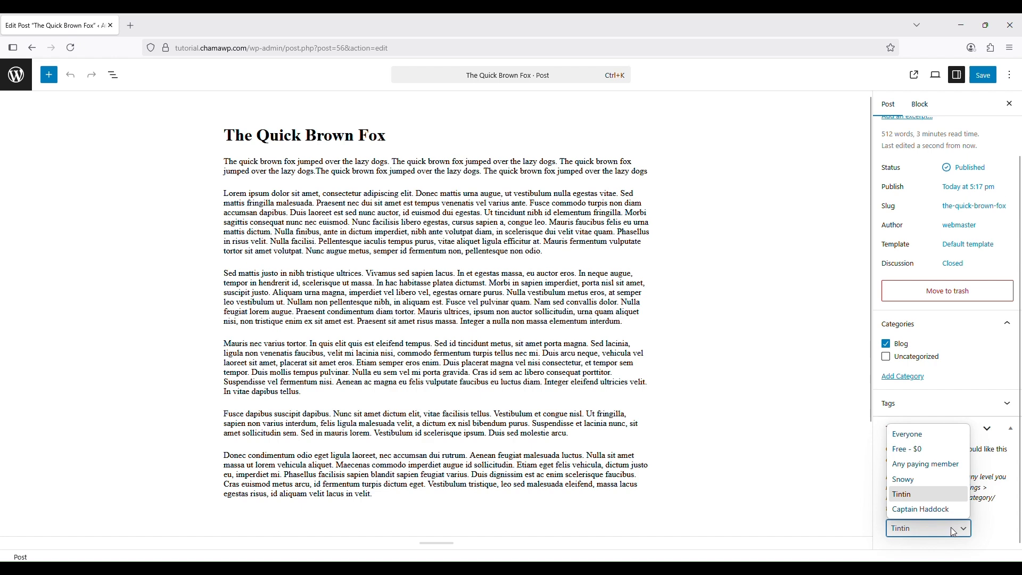
click(11, 76)
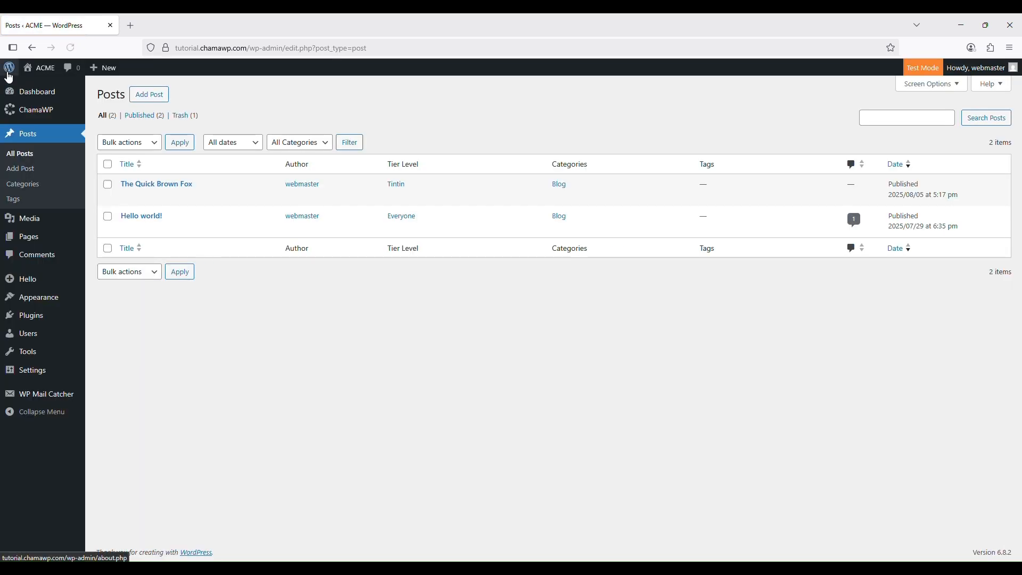
mouse_move(47, 109)
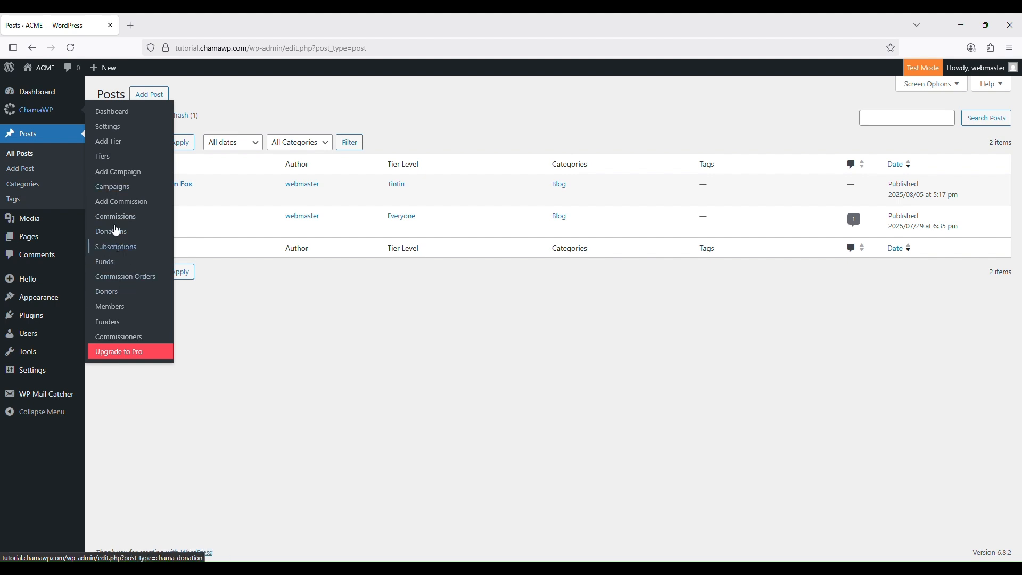
click(105, 127)
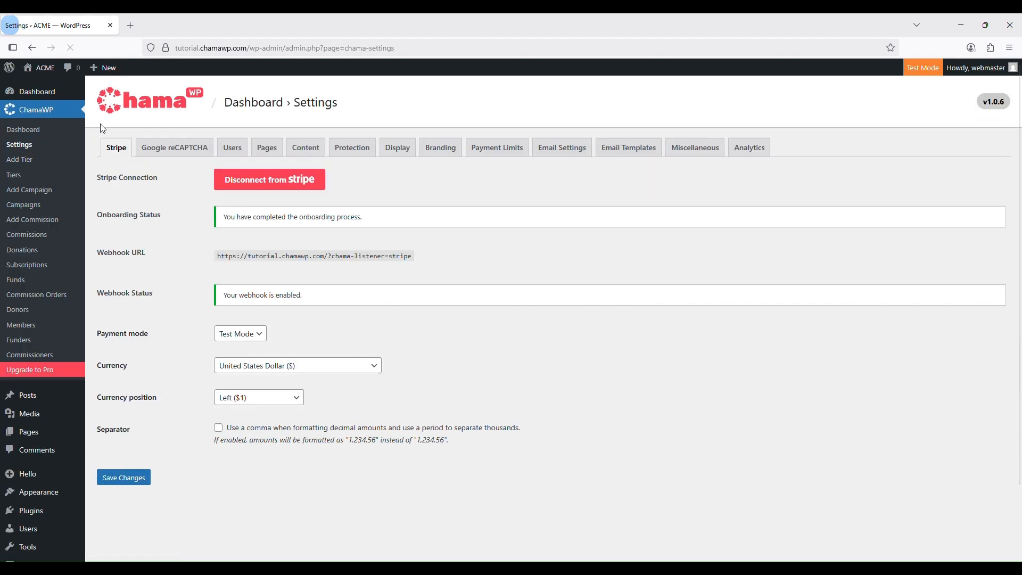
click(353, 150)
click(230, 259)
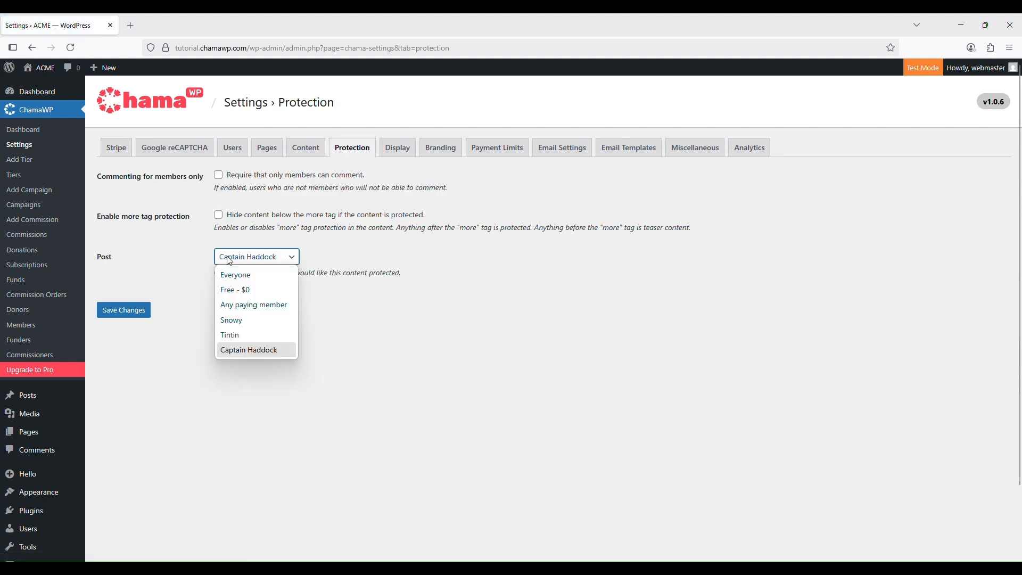
click(242, 277)
click(123, 310)
- Refresh the homepage in Brave to compare access to The Quick Brown Fox and Hello world!, and return to the Protection settings
key(alt+Tab)
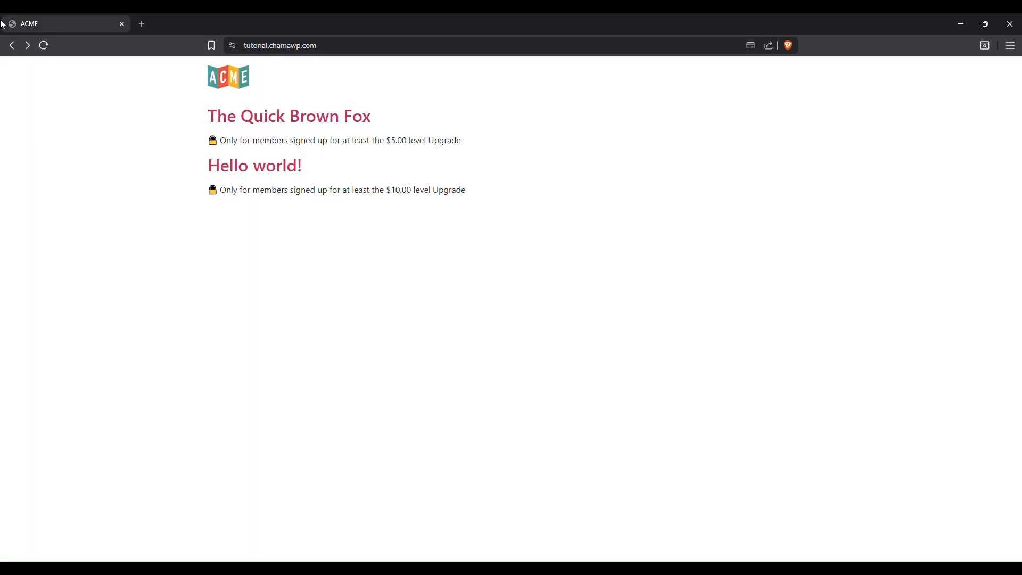
click(43, 47)
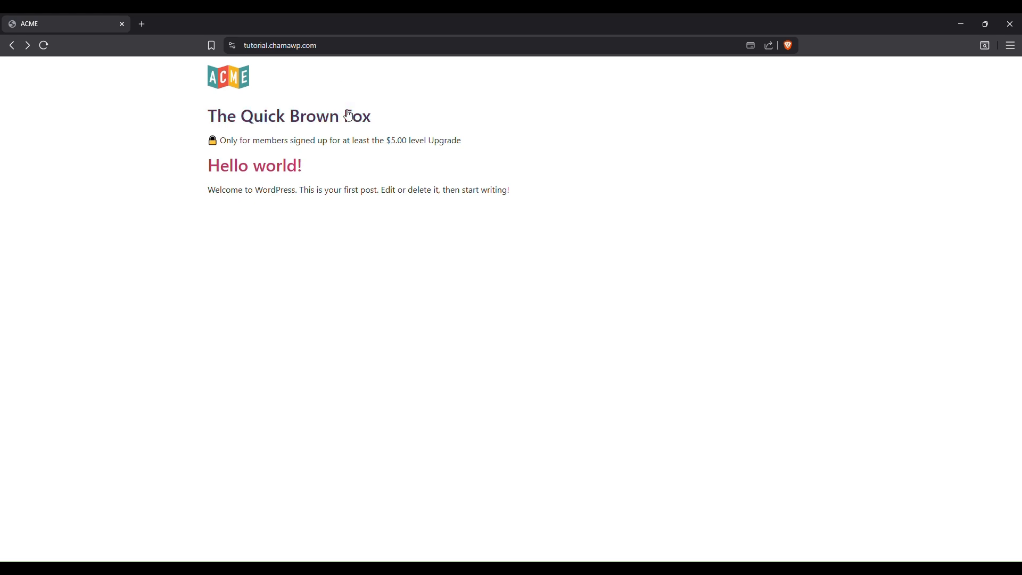
key(alt+Tab)
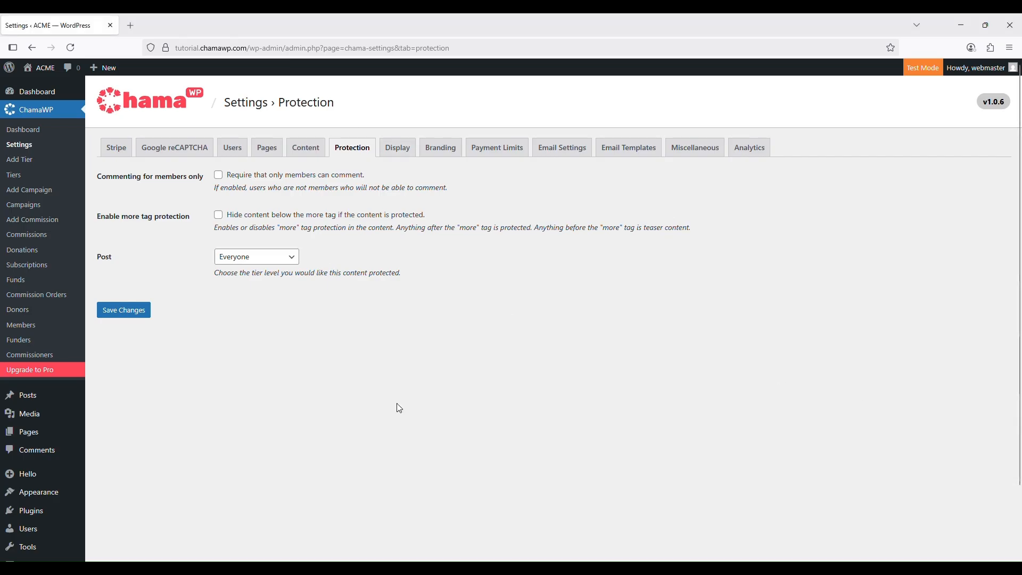
click(50, 406)
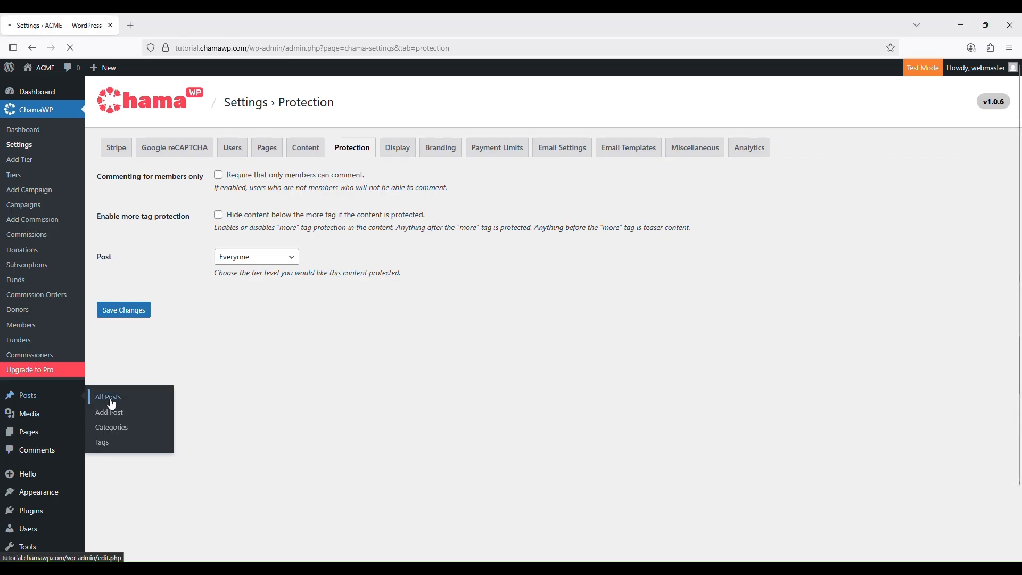
click(126, 199)
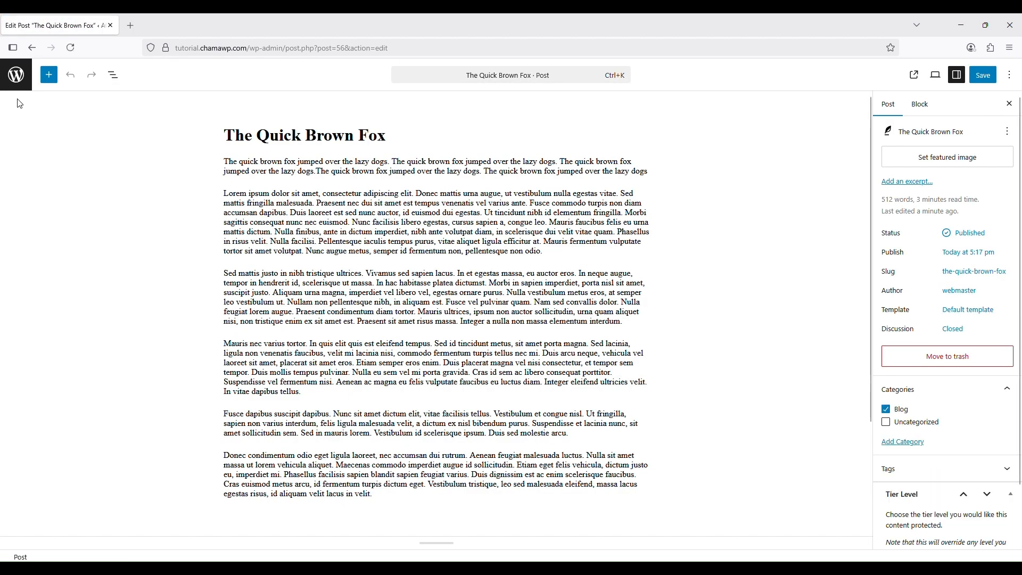
click(28, 87)
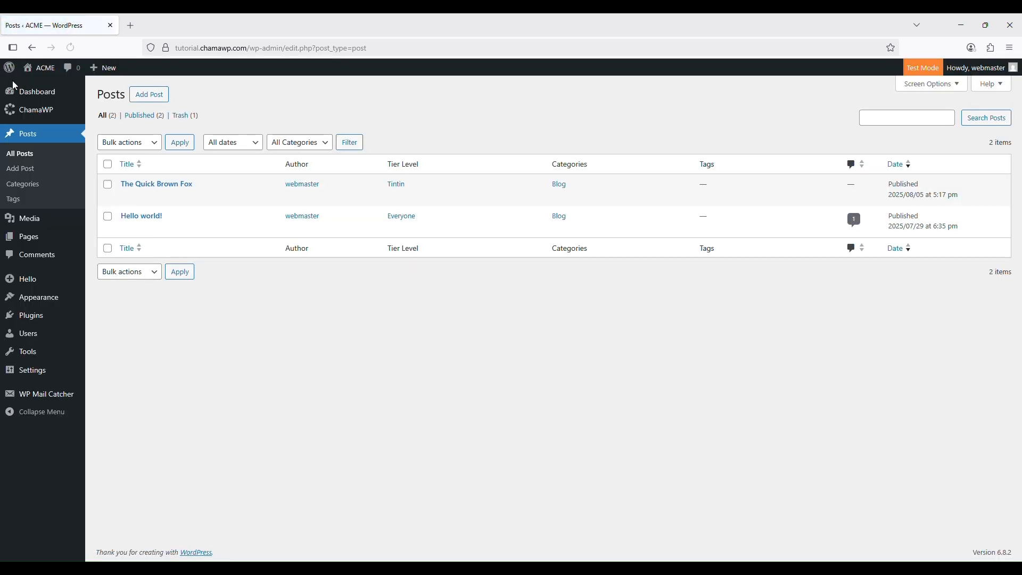
- In the ChamaWP Protection settings, enable hiding content below the more tag for protected content, and save the changes
mouse_move(24, 113)
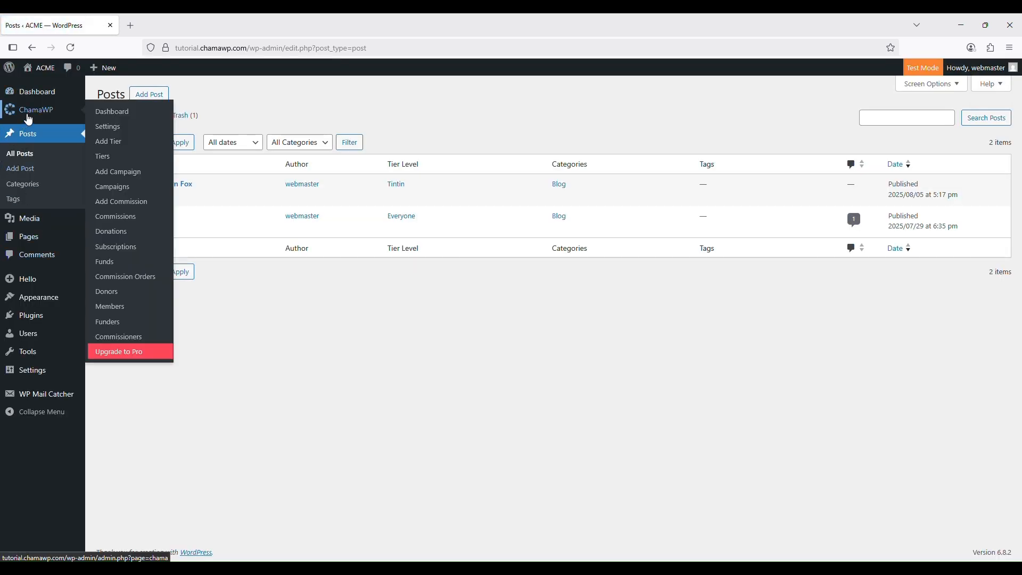
click(110, 129)
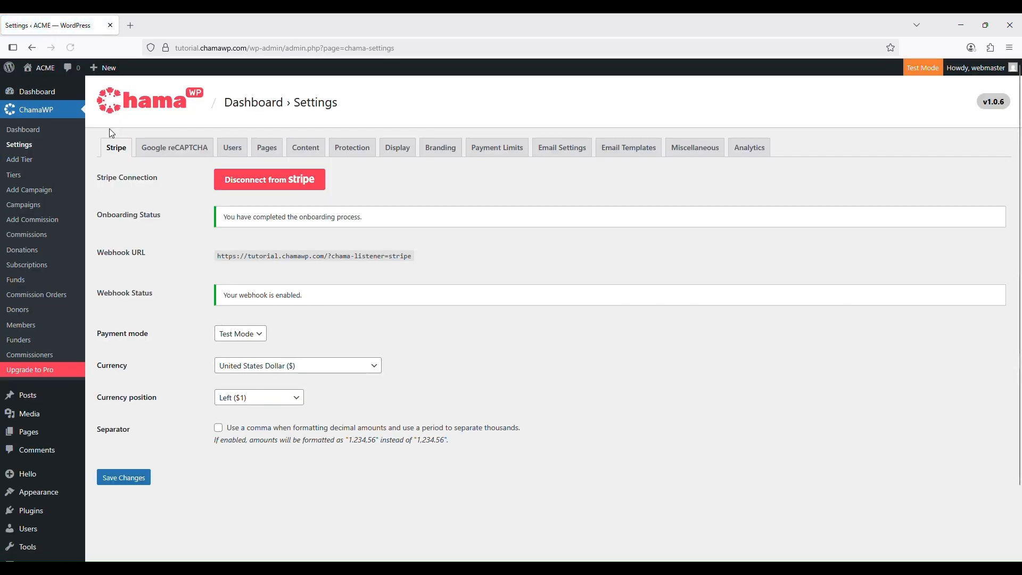
click(354, 149)
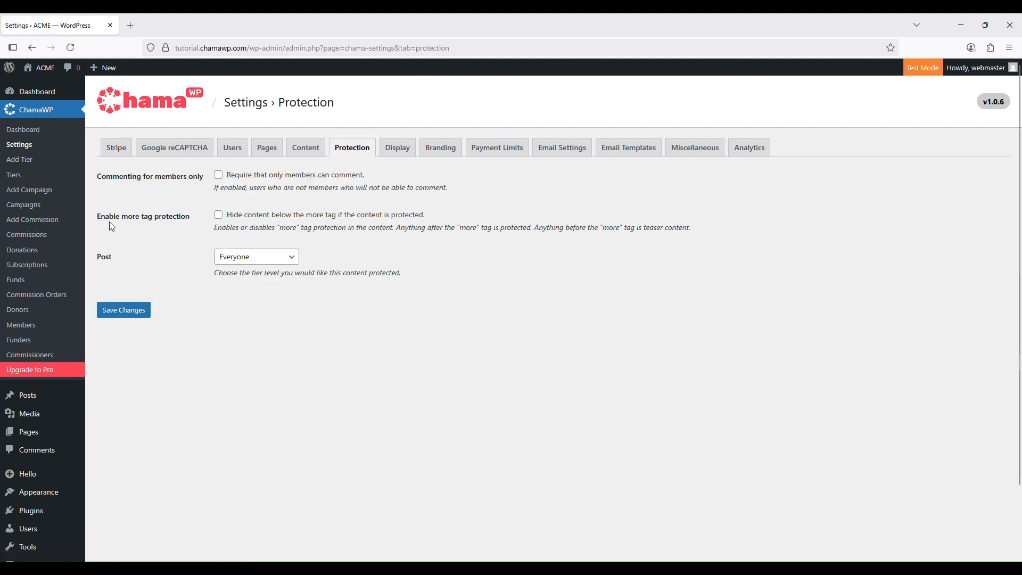
click(218, 216)
click(132, 314)
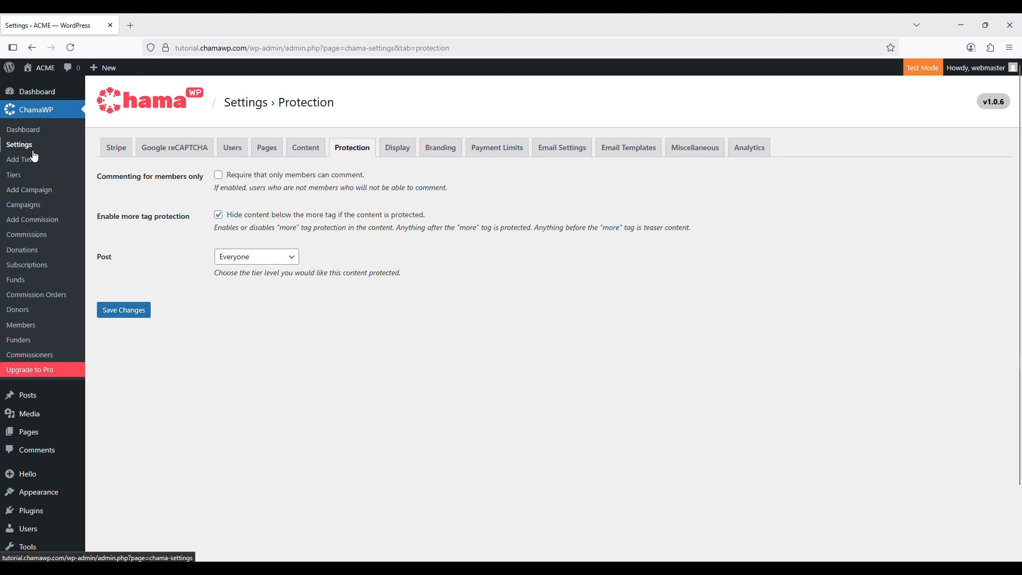
- Open The Quick Brown Fox for editing, insert a More block after the first paragraph, and save the post
mouse_move(46, 404)
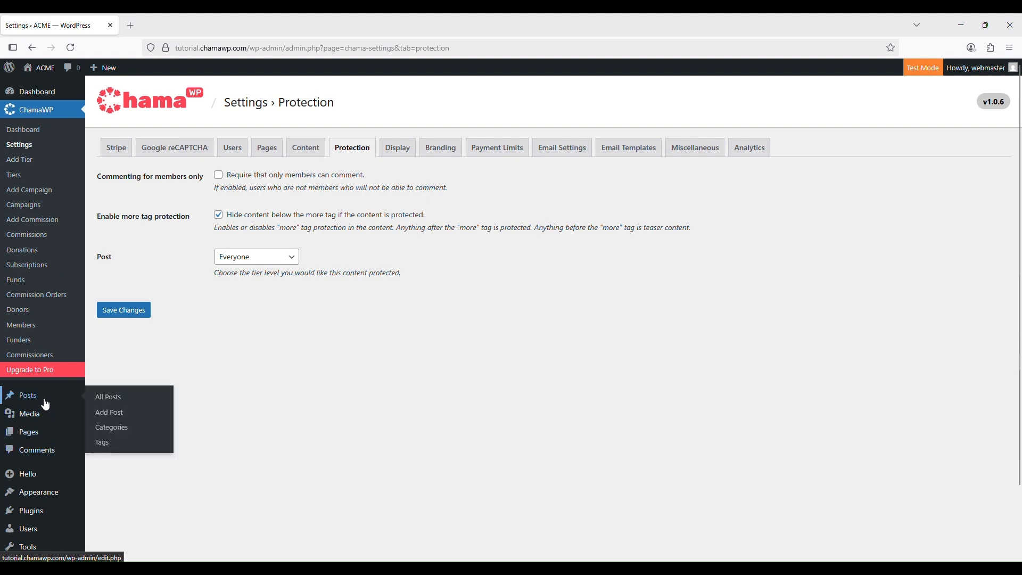
click(112, 397)
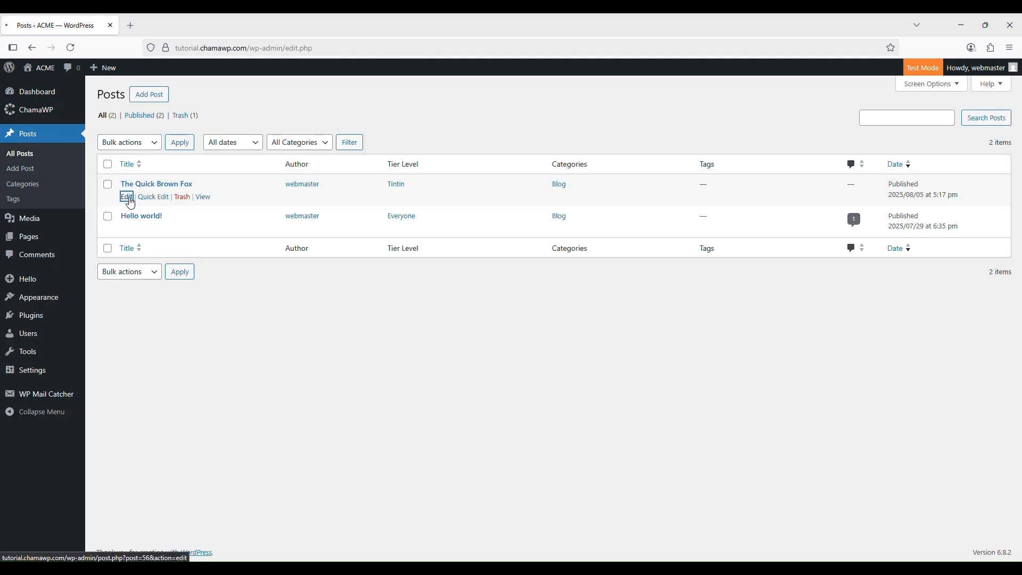
click(127, 198)
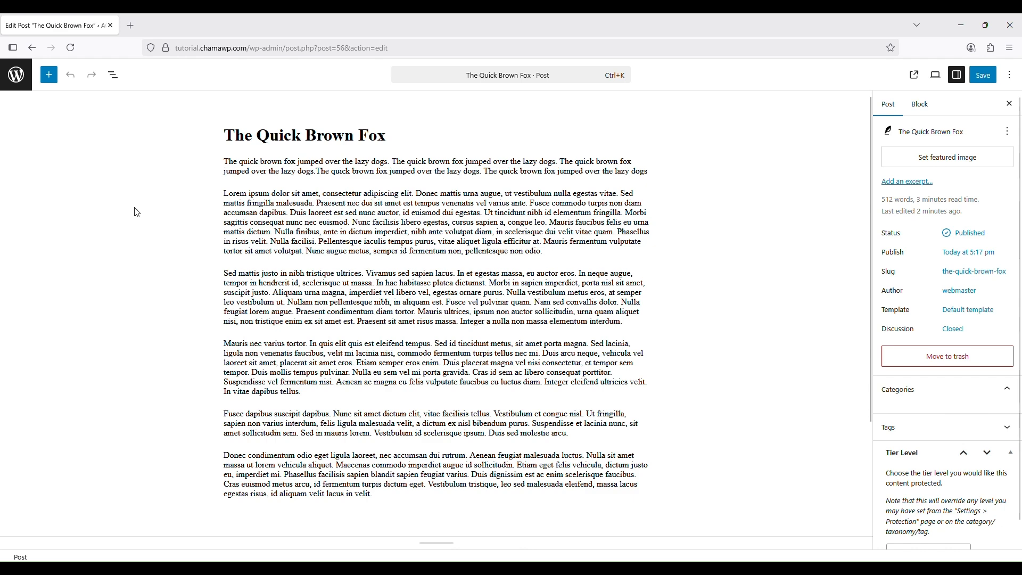
click(654, 177)
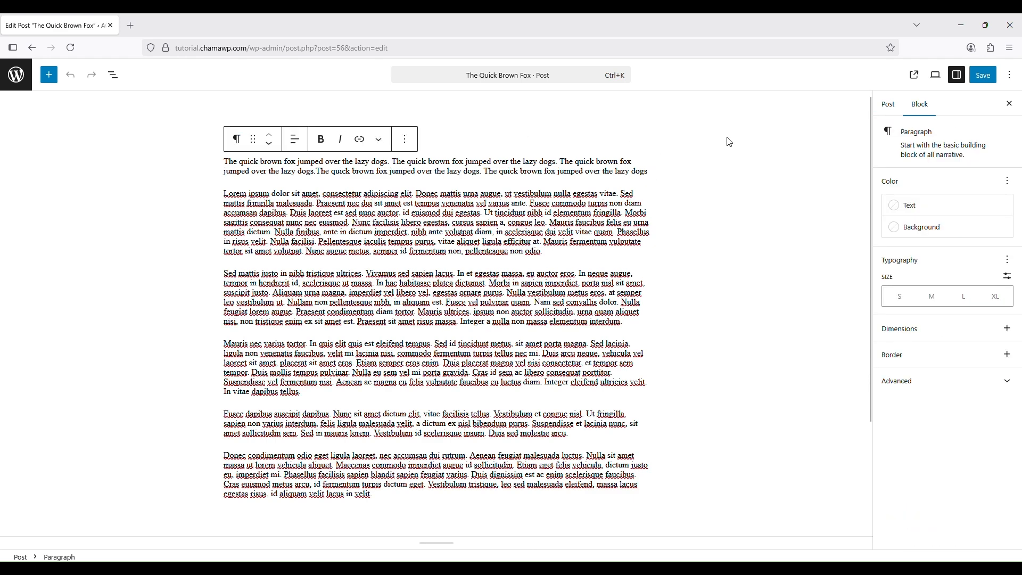
key(Return)
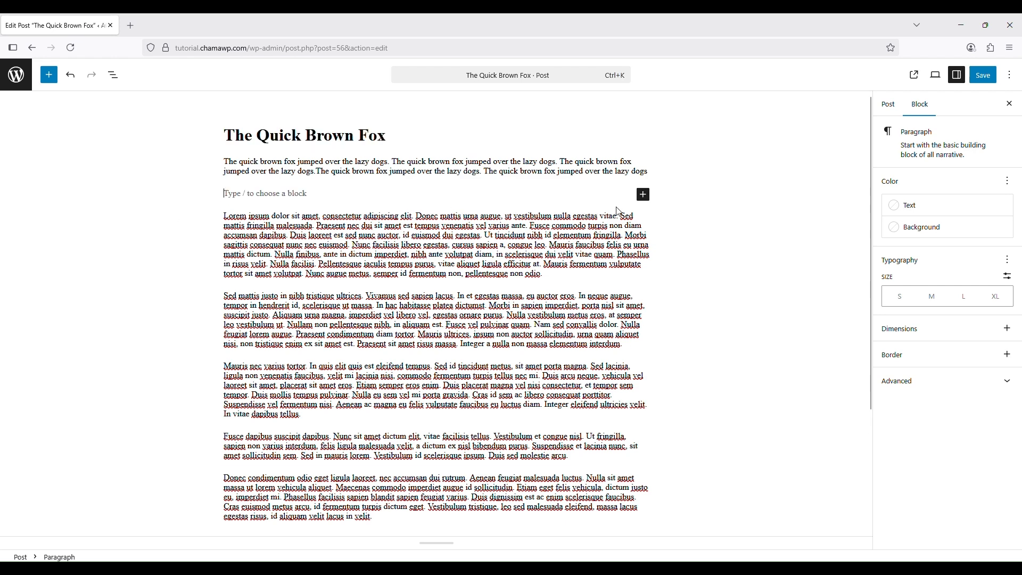
click(644, 196)
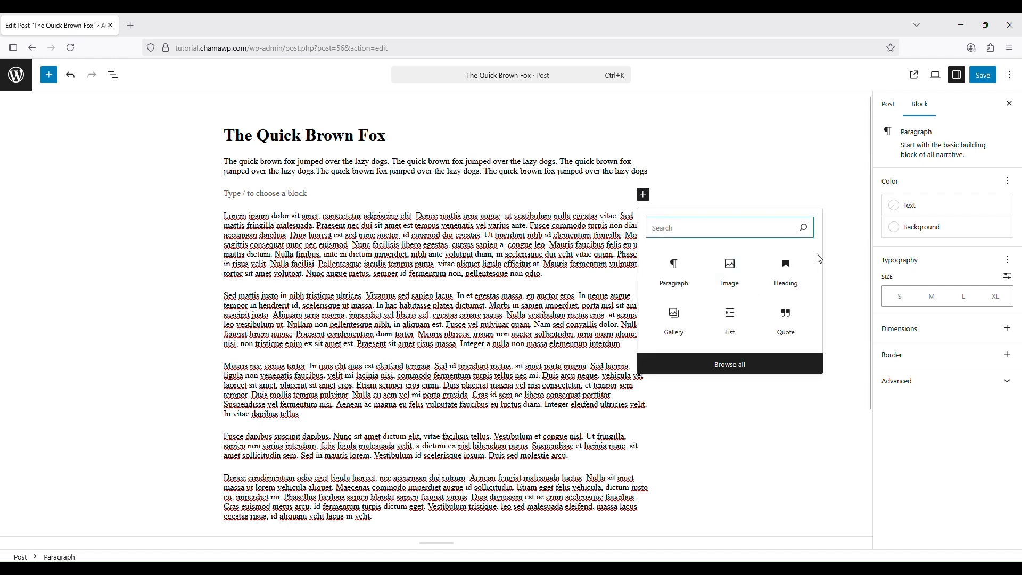
text(more)
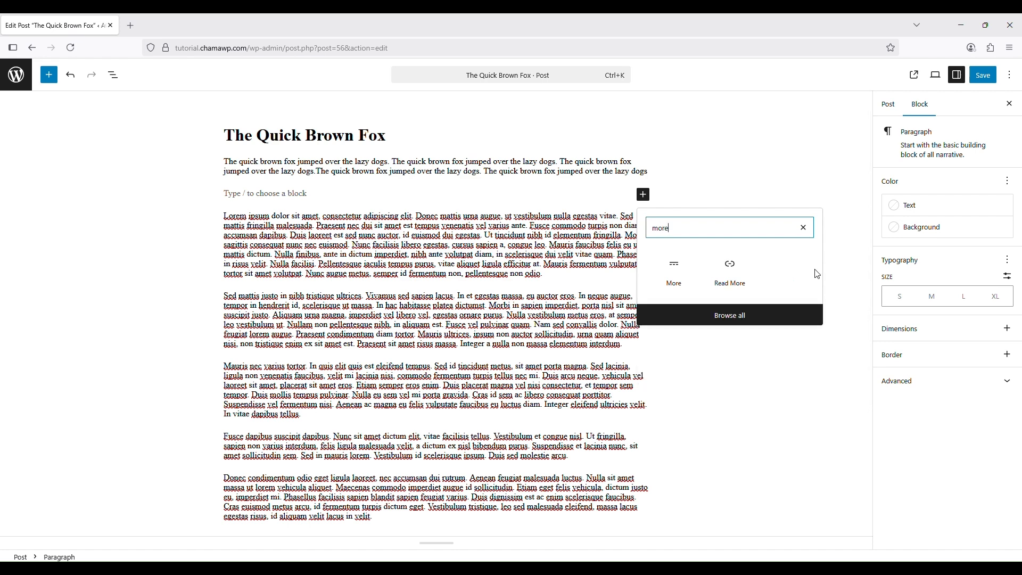
click(679, 277)
click(981, 79)
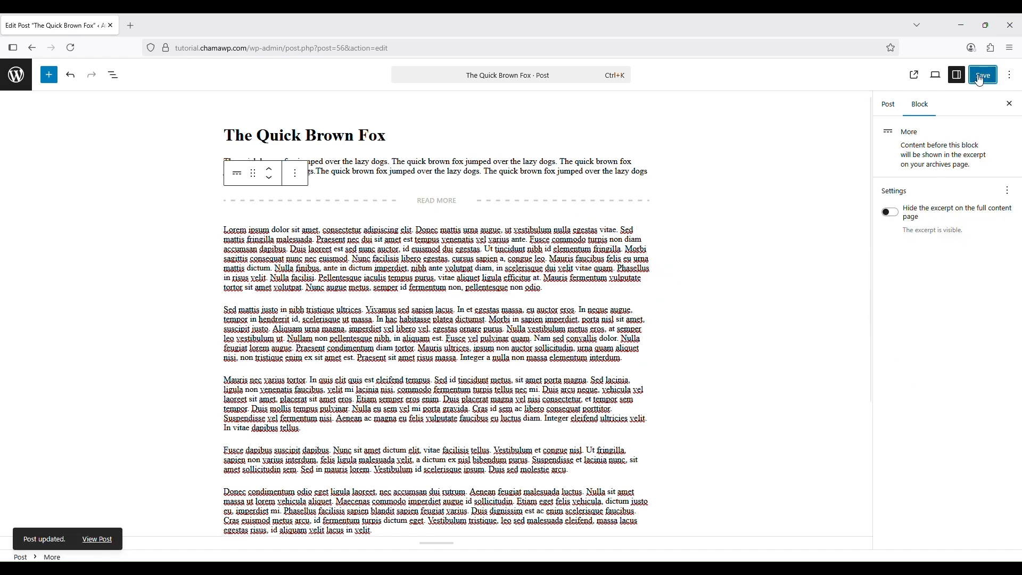
- Refresh the homepage in Brave, open The Quick Brown Fox, and compare its teaser with the paragraphs around the More block in the post editor
key(alt+Tab)
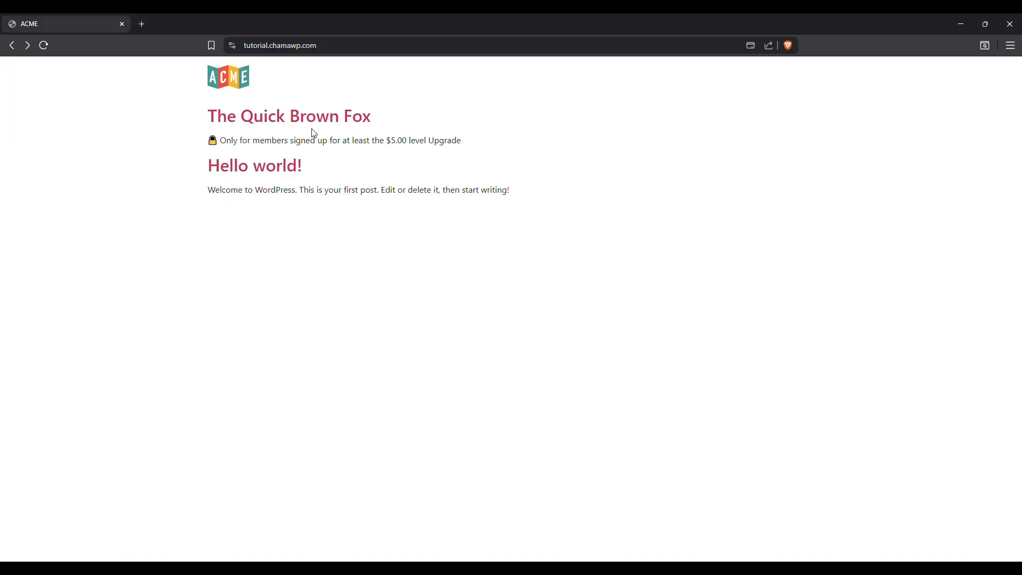
click(44, 47)
click(291, 124)
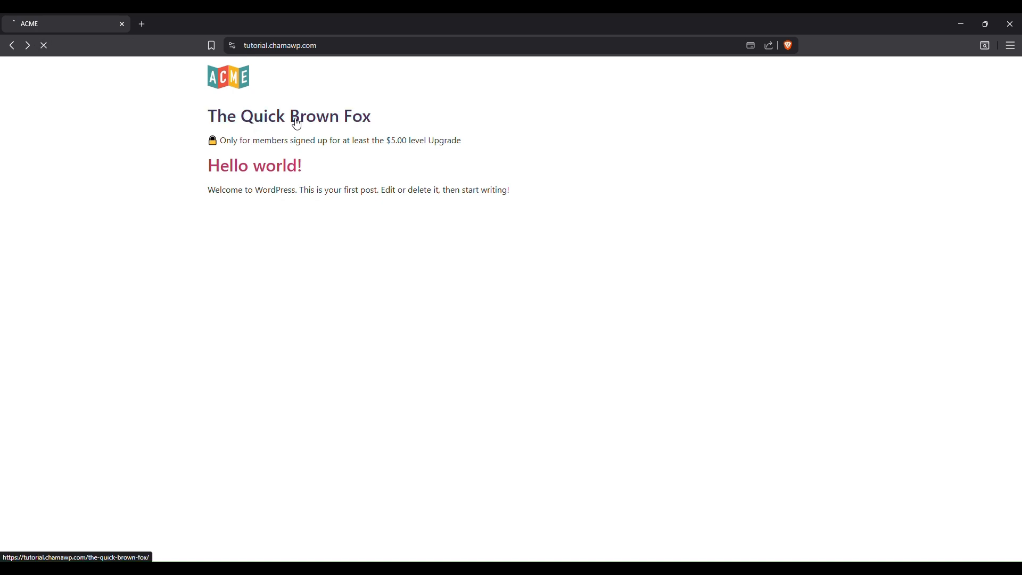
drag(209, 107, 547, 123)
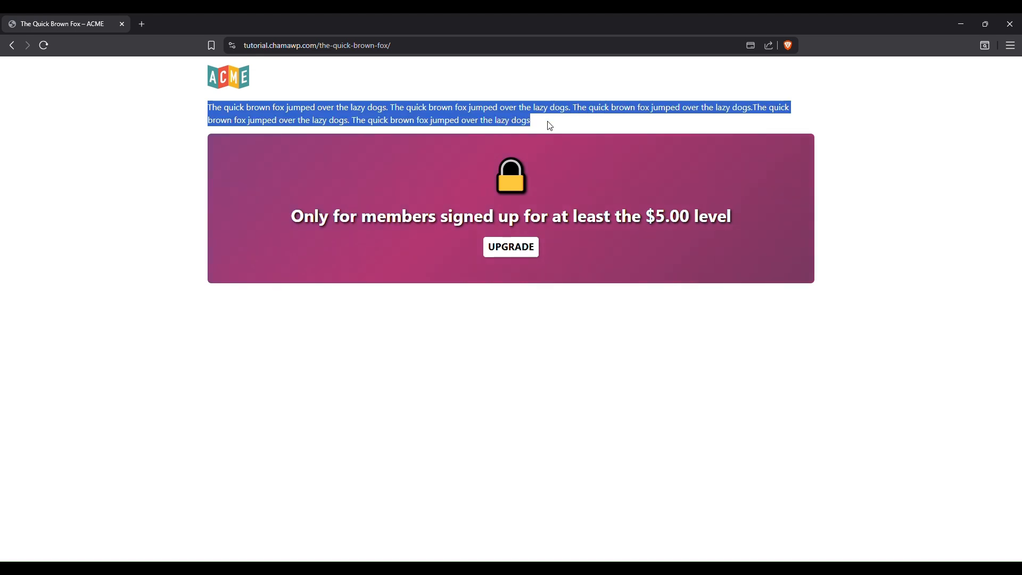
click(449, 461)
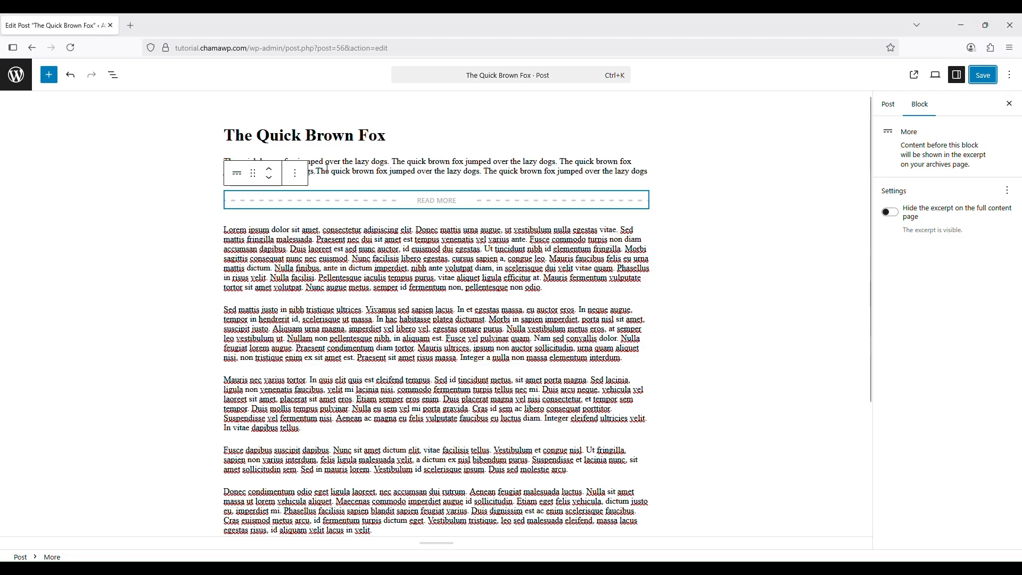
click(426, 166)
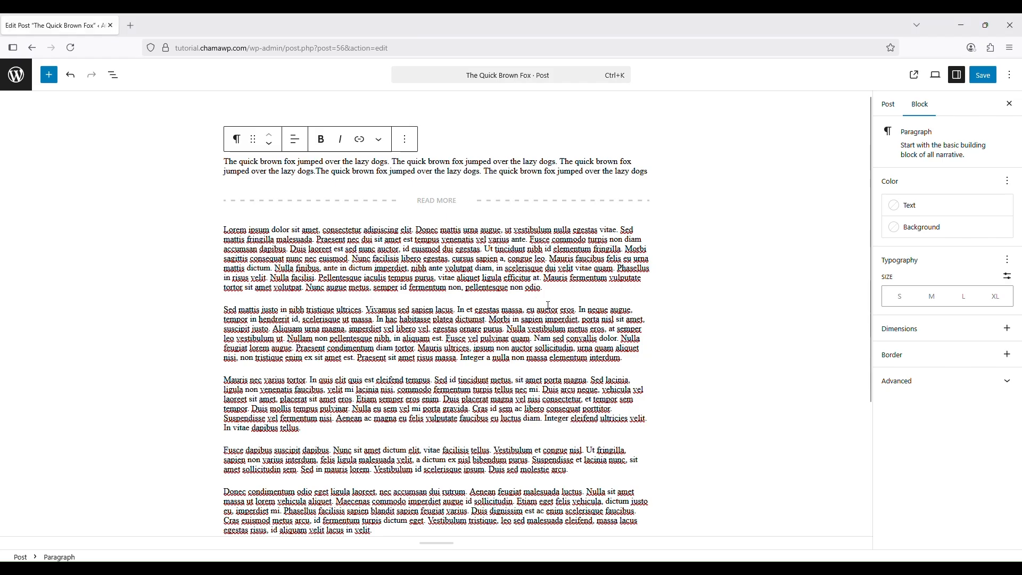
click(546, 308)
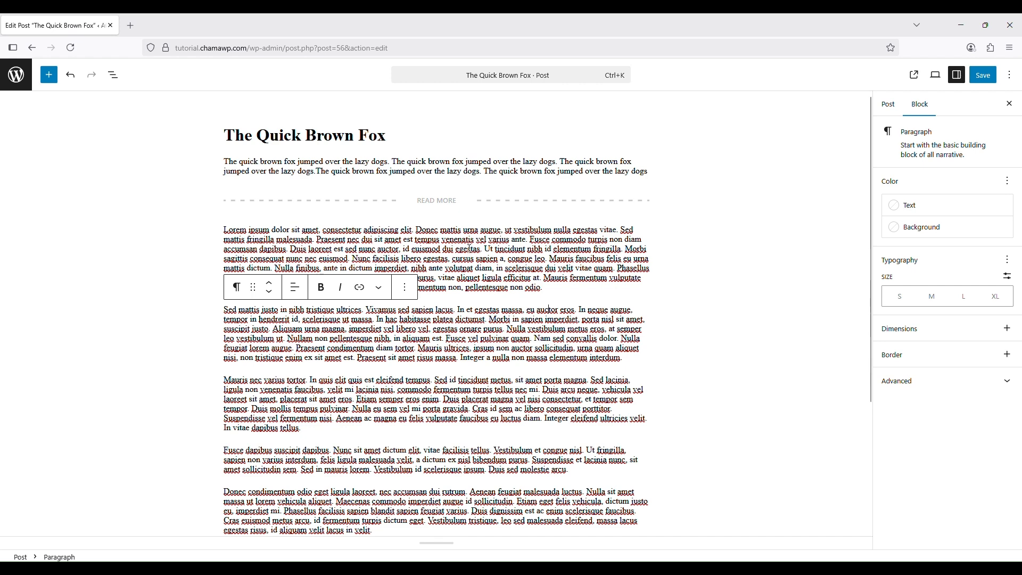
- Delete the More block from The Quick Brown Fox and save the post
click(437, 201)
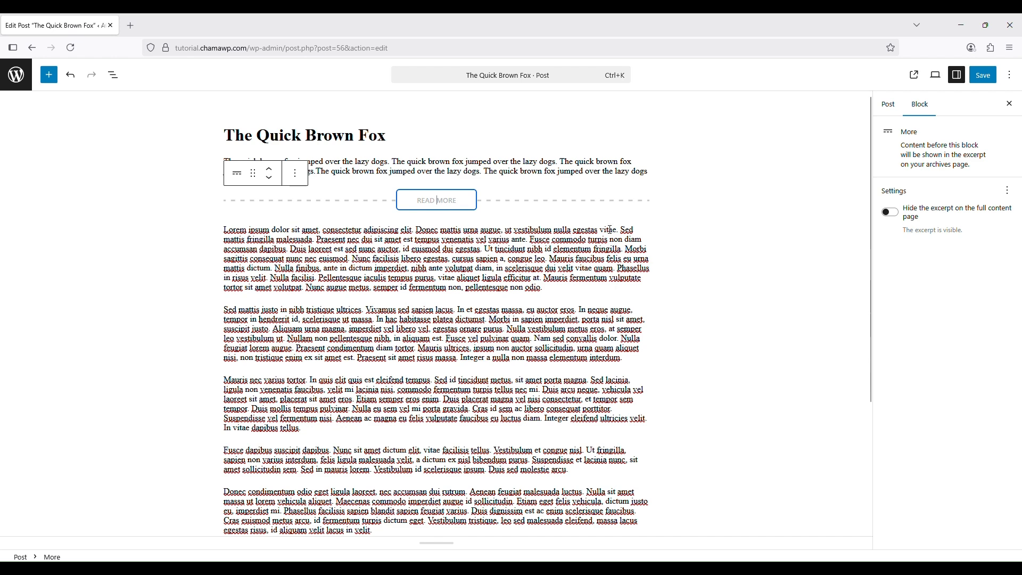
click(527, 206)
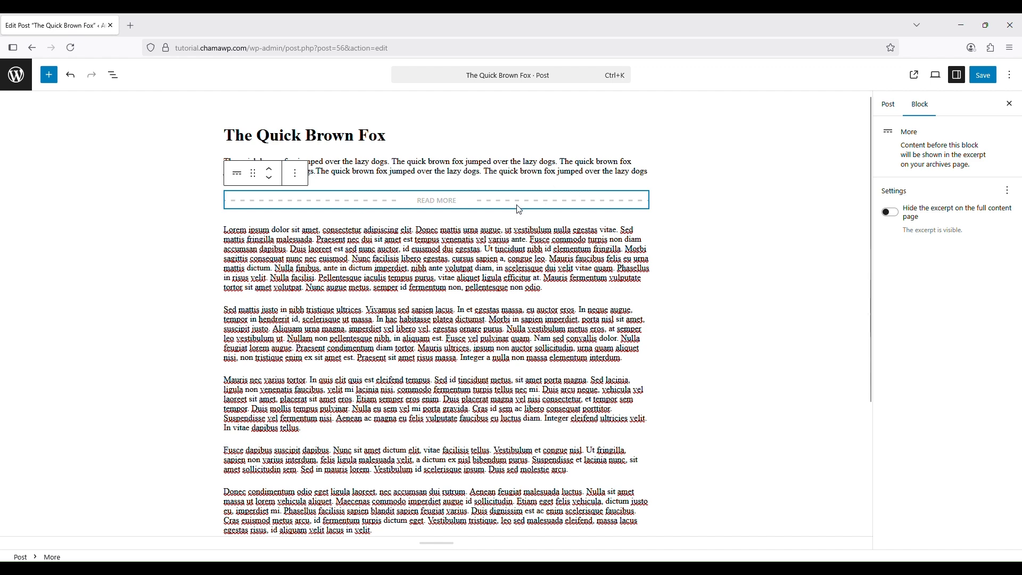
click(295, 173)
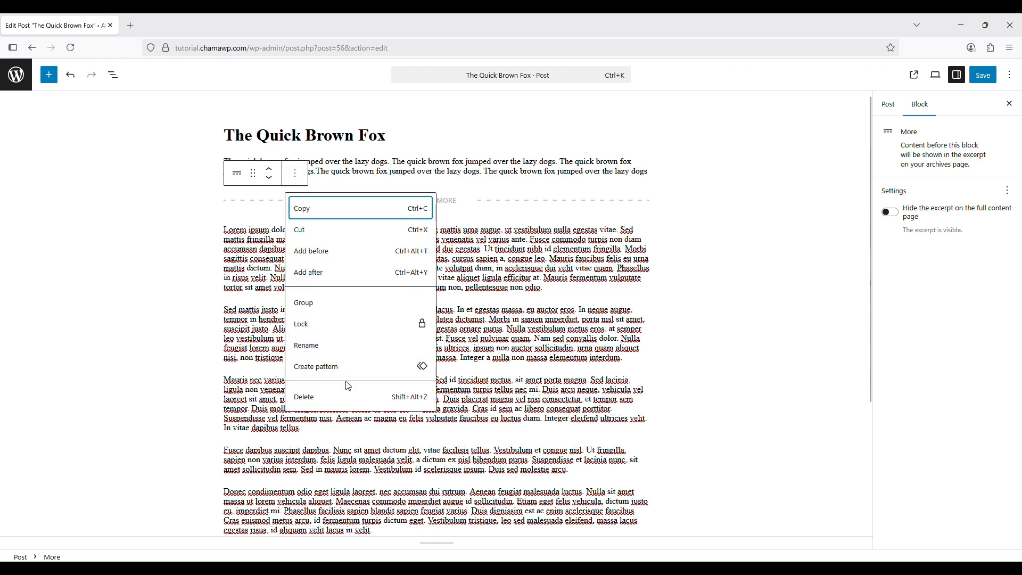
click(337, 398)
click(972, 78)
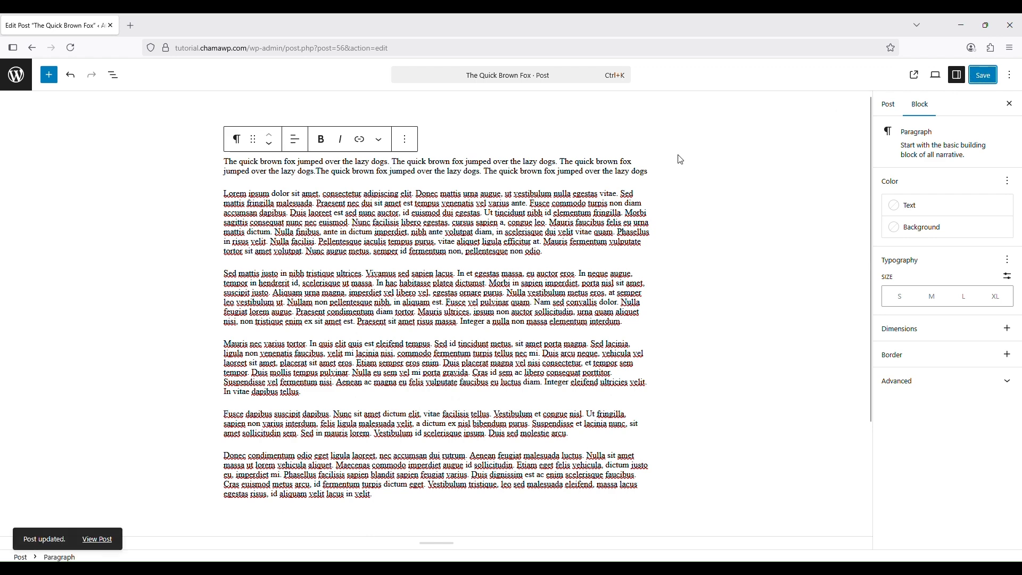
- Refresh The Quick Brown Fox page in Brave to check it without the More block, and leave the post editor
key(alt+Tab)
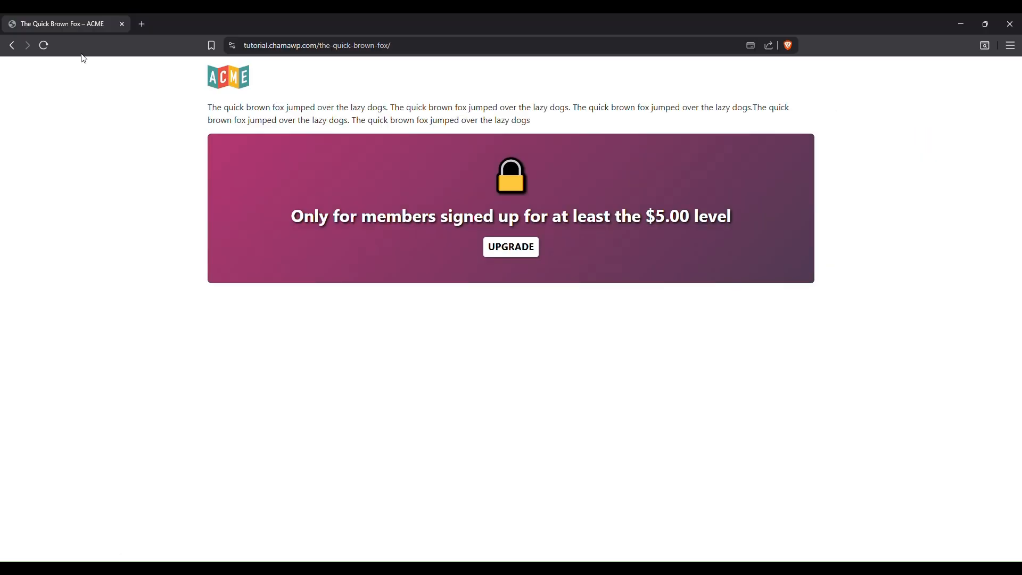
click(44, 47)
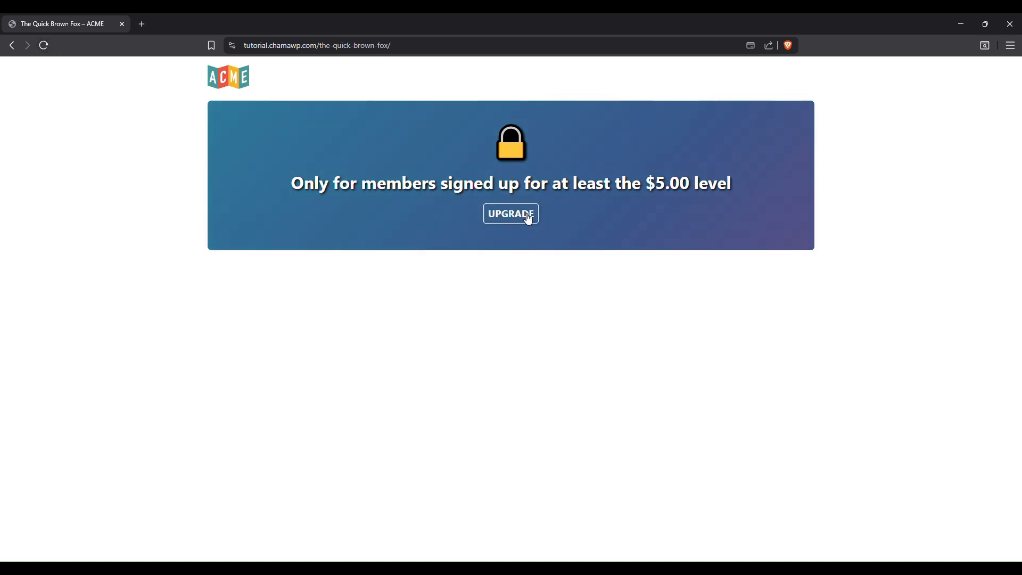
key(alt+Tab)
click(18, 77)
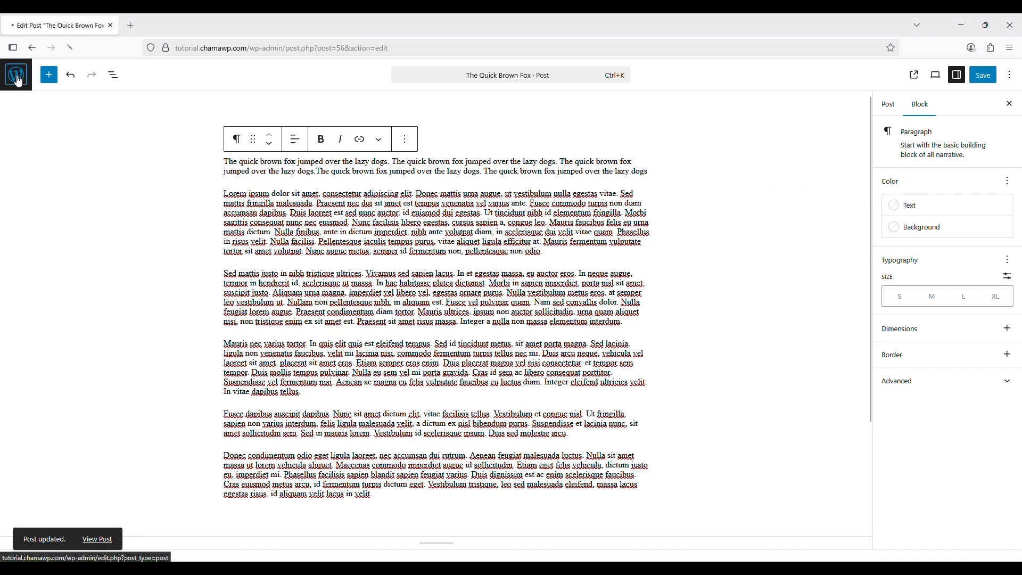
- Search the plugin directory for Classic Editor, and install and activate the plugin by WordPress.org
mouse_move(35, 324)
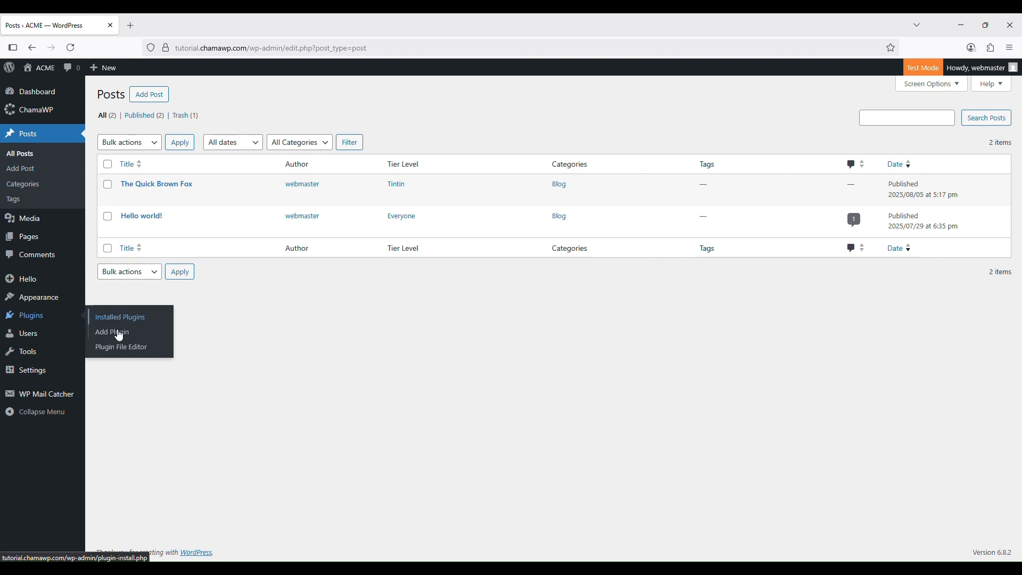
click(113, 338)
click(830, 125)
text(Classic E)
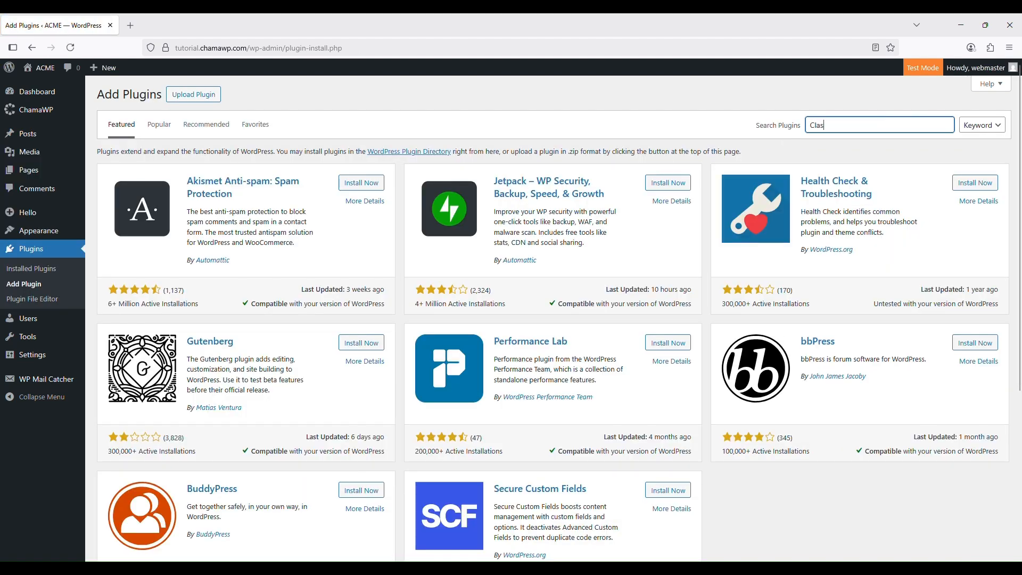
text(ditor)
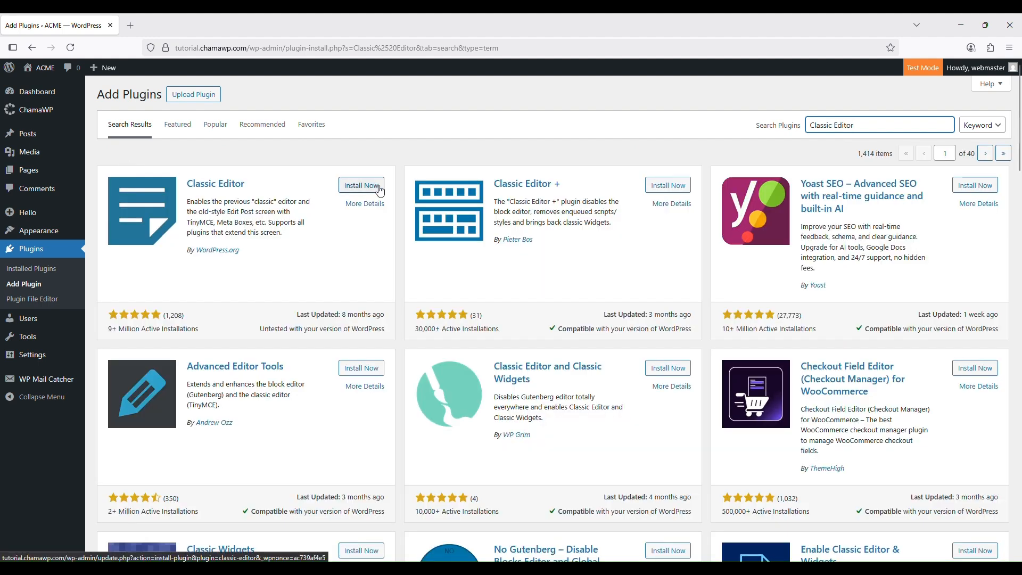
click(379, 187)
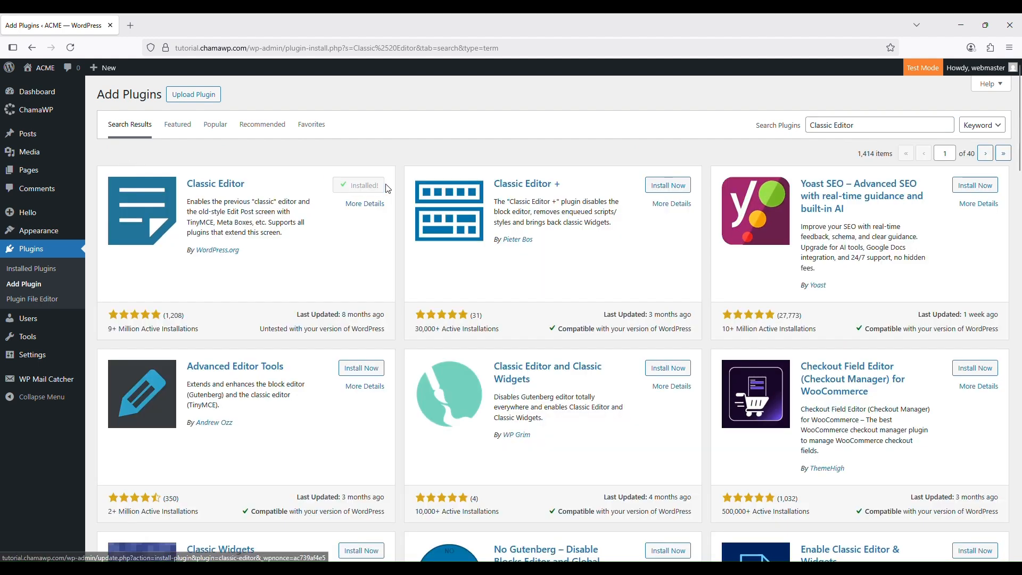
click(366, 186)
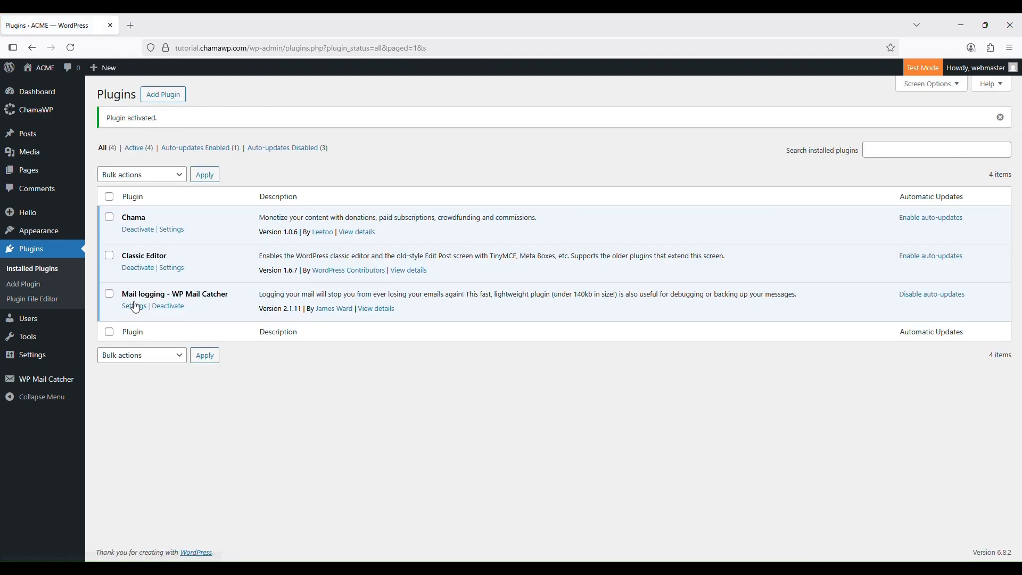
- Open The Quick Brown Fox from the posts list in the classic editor
mouse_move(37, 140)
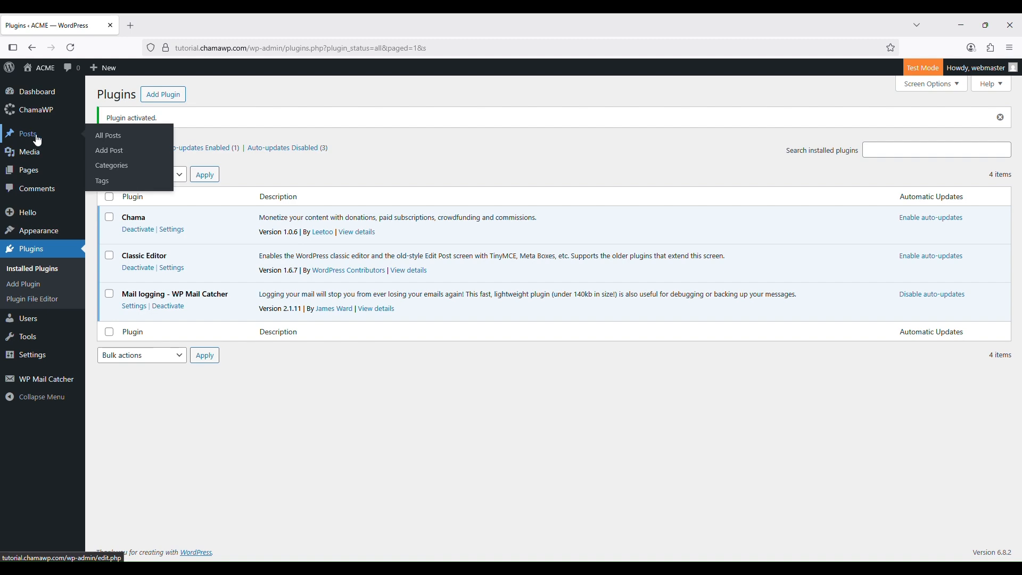
click(112, 145)
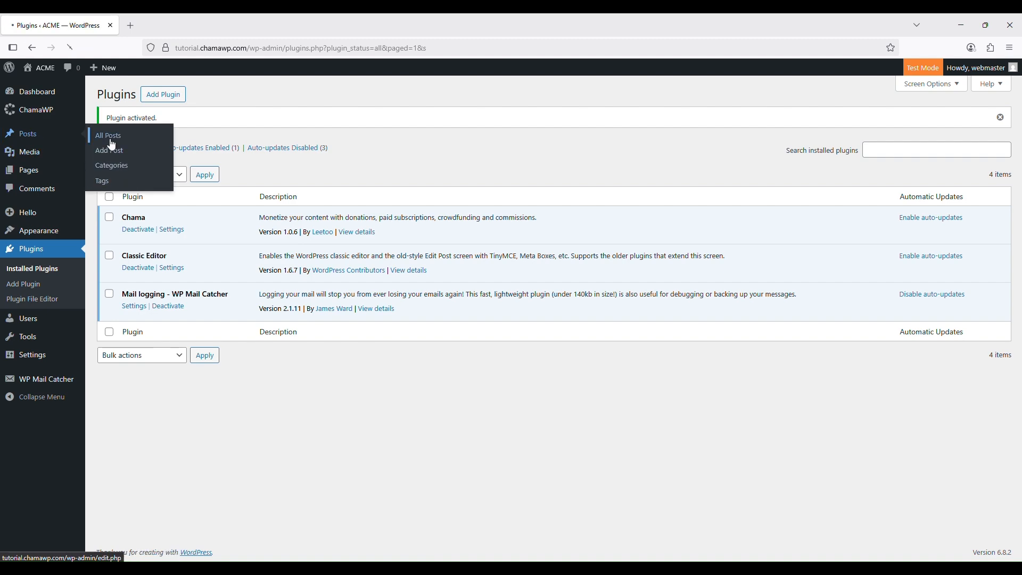
click(127, 198)
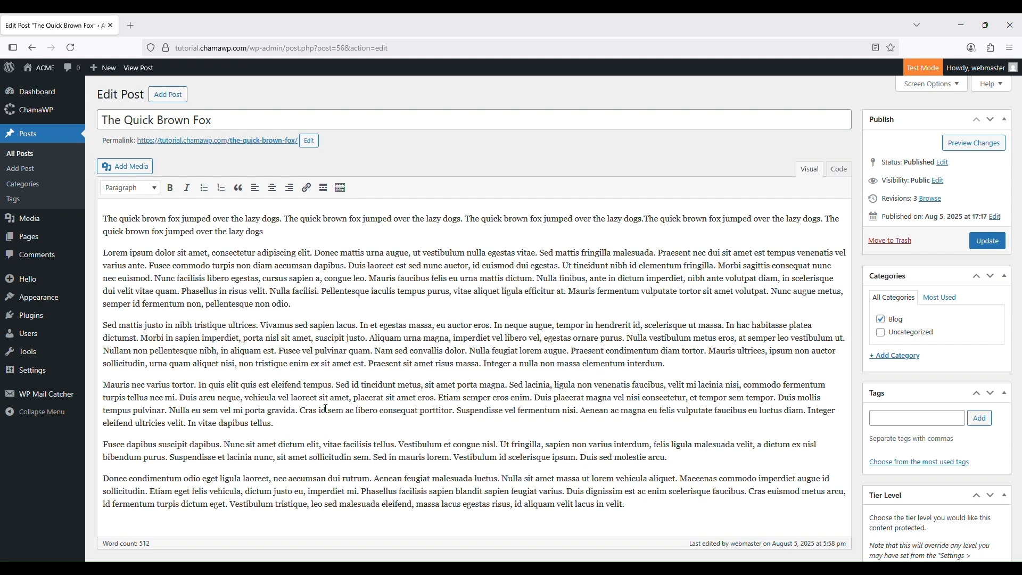
- Insert a More tag after the second paragraph of The Quick Brown Fox, update the post, and refresh its page in Brave
click(275, 230)
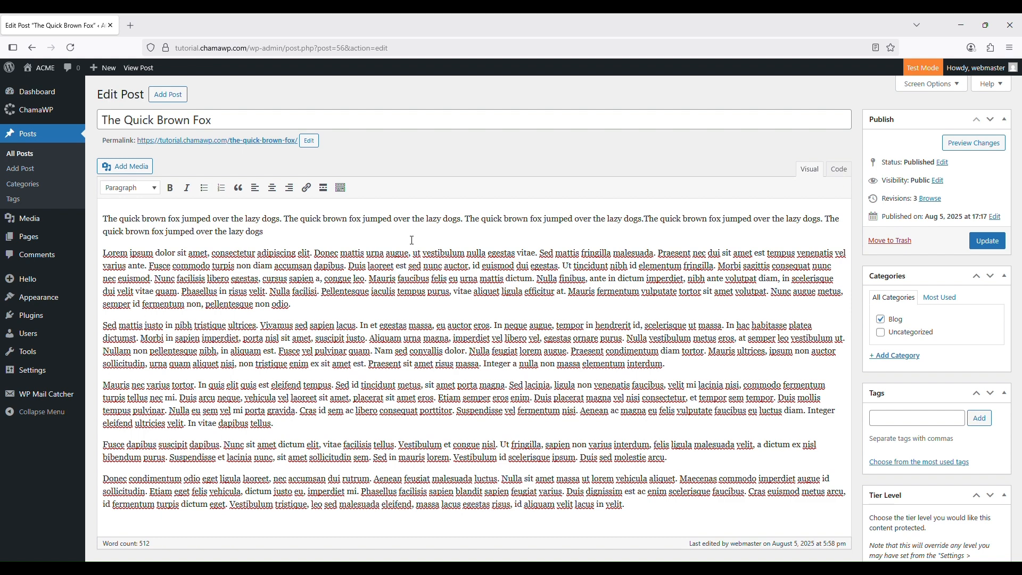
click(304, 309)
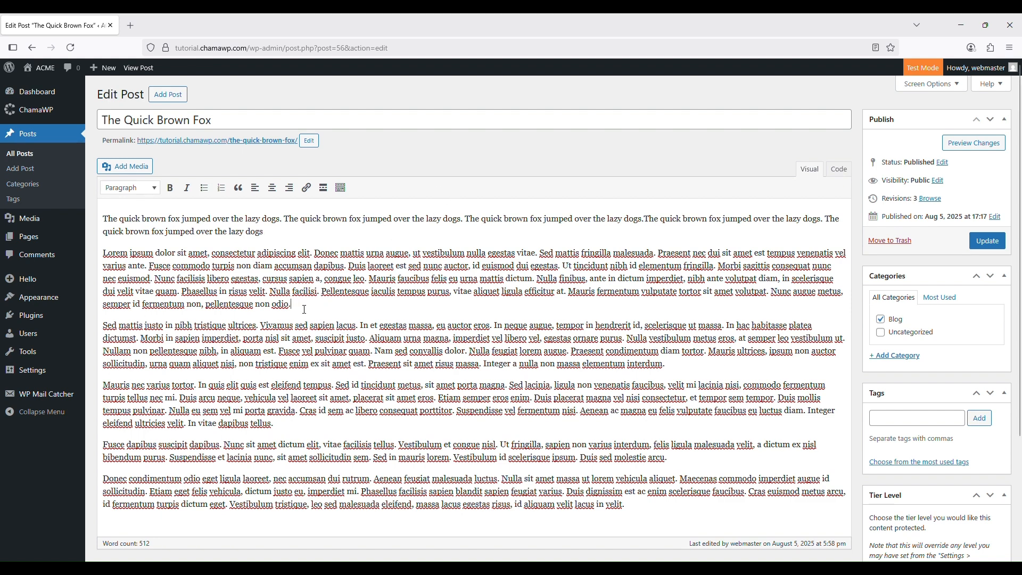
key(Return)
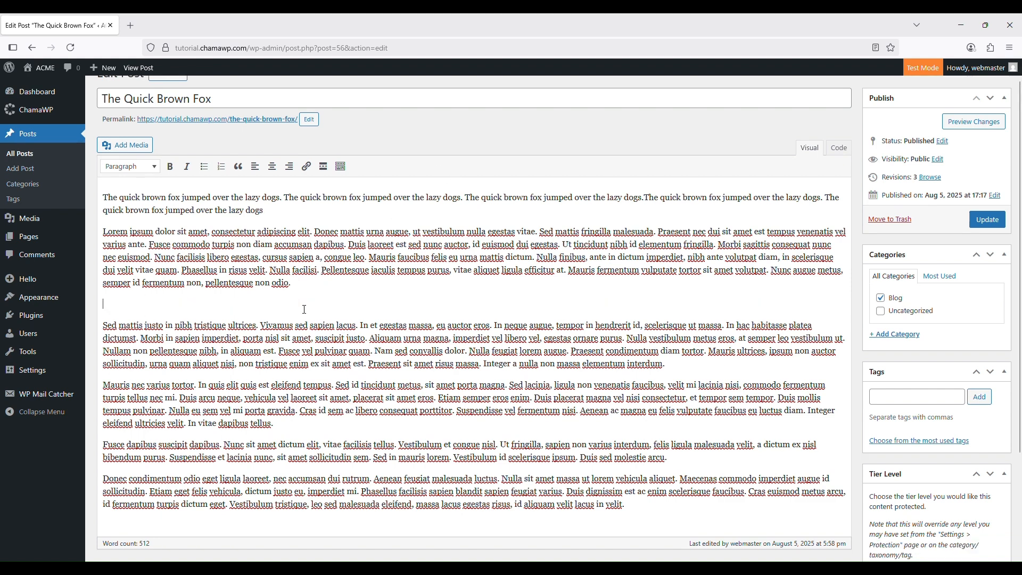
click(322, 169)
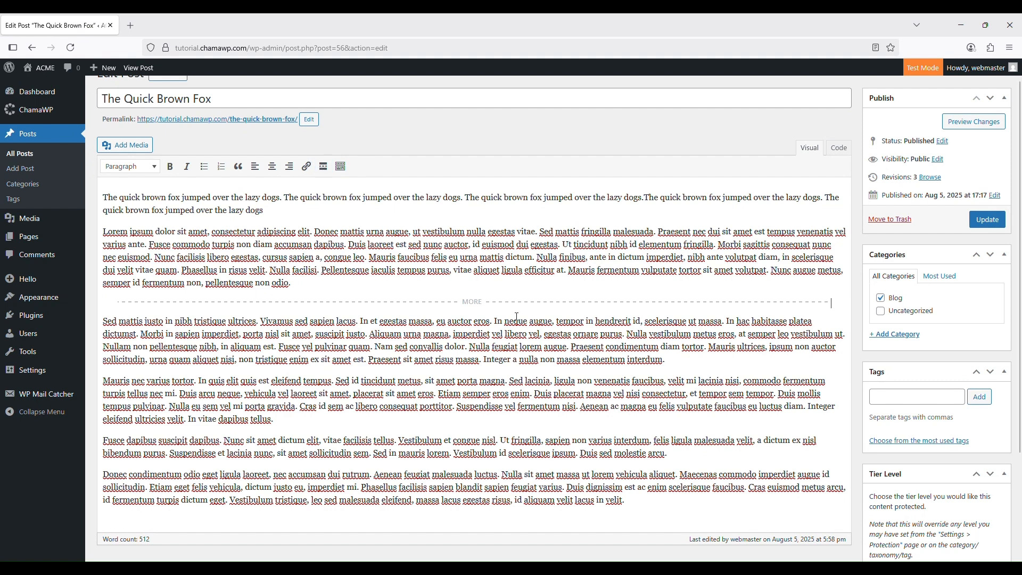
click(982, 220)
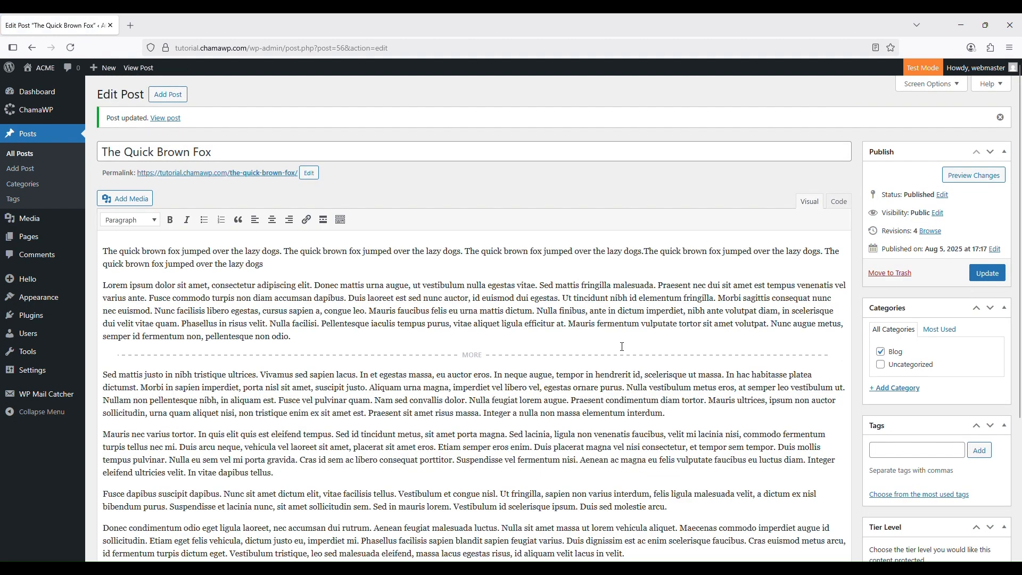
key(alt+Tab)
click(45, 45)
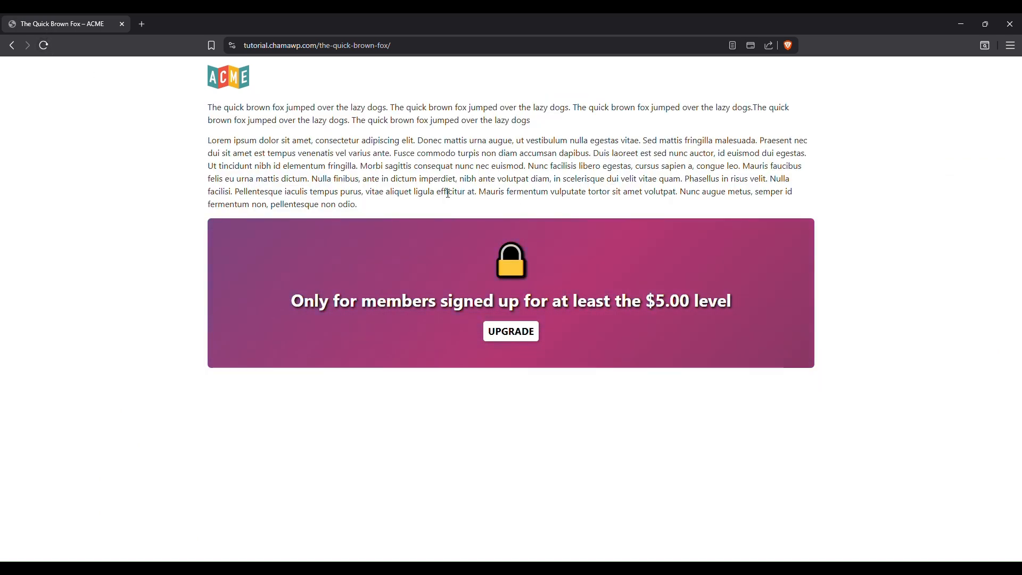
- Return to the post editor in Firefox and delete the More tag after the second paragraph, including the leftover empty line
key(alt+Tab)
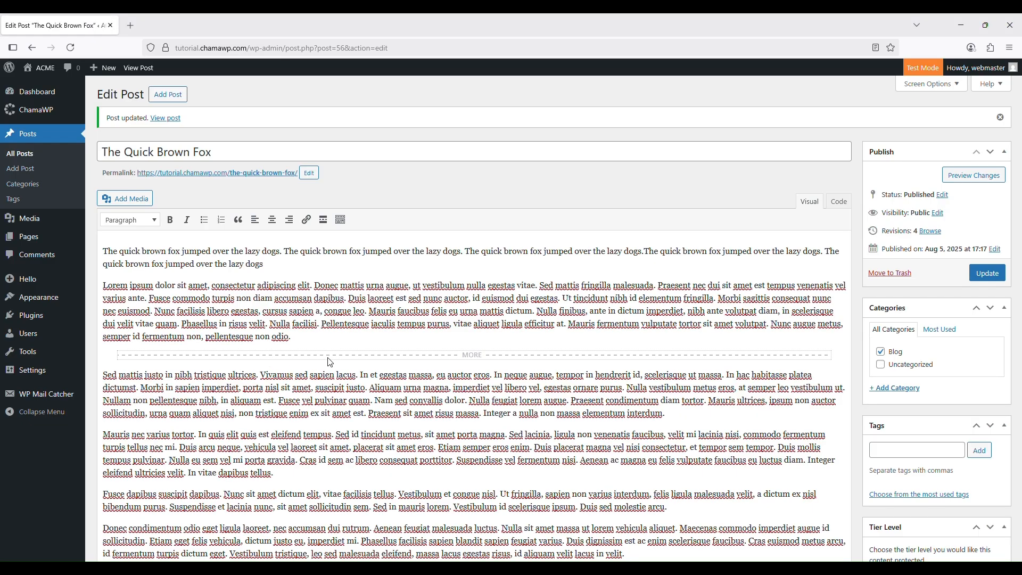
click(382, 354)
key(Delete)
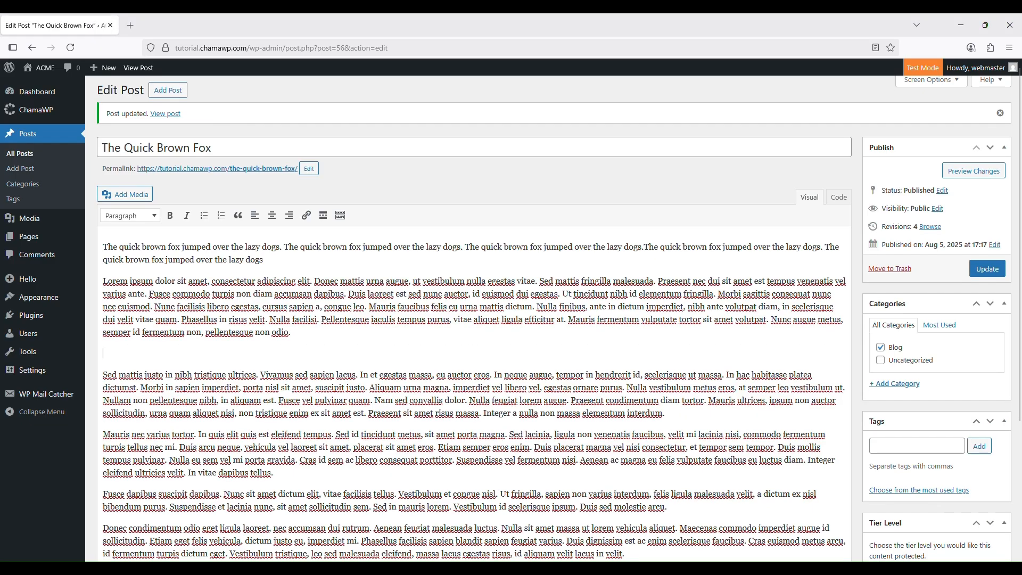
key(Delete)
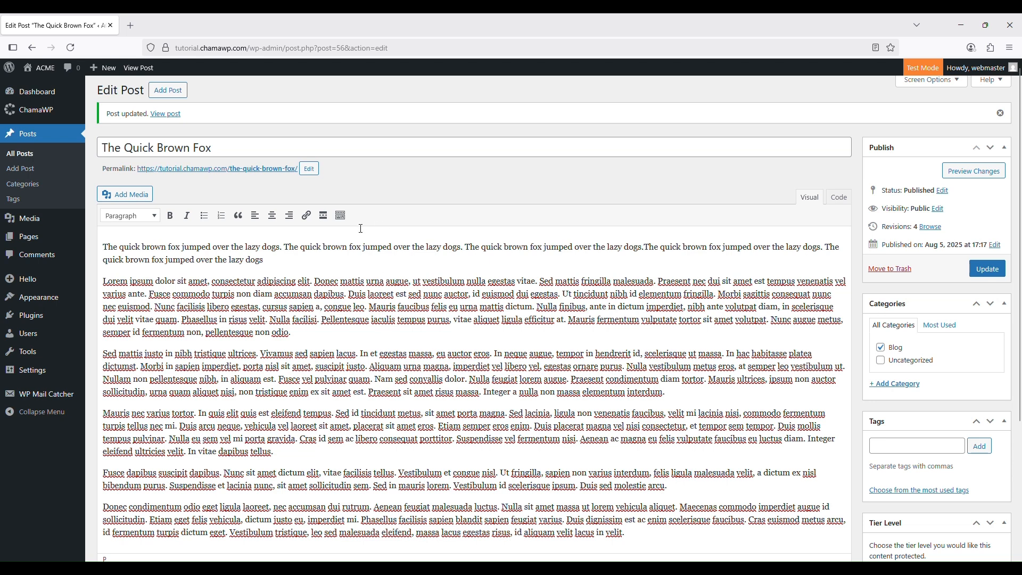
- Insert a More tag on a new line after the first paragraph of The Quick Brown Fox and update the post
click(275, 258)
key(Return)
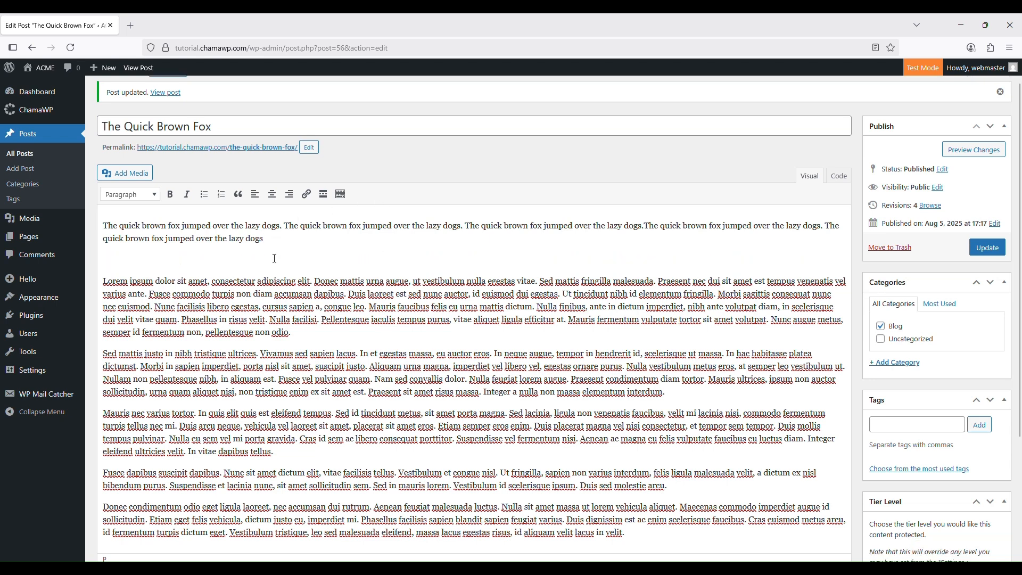
click(323, 194)
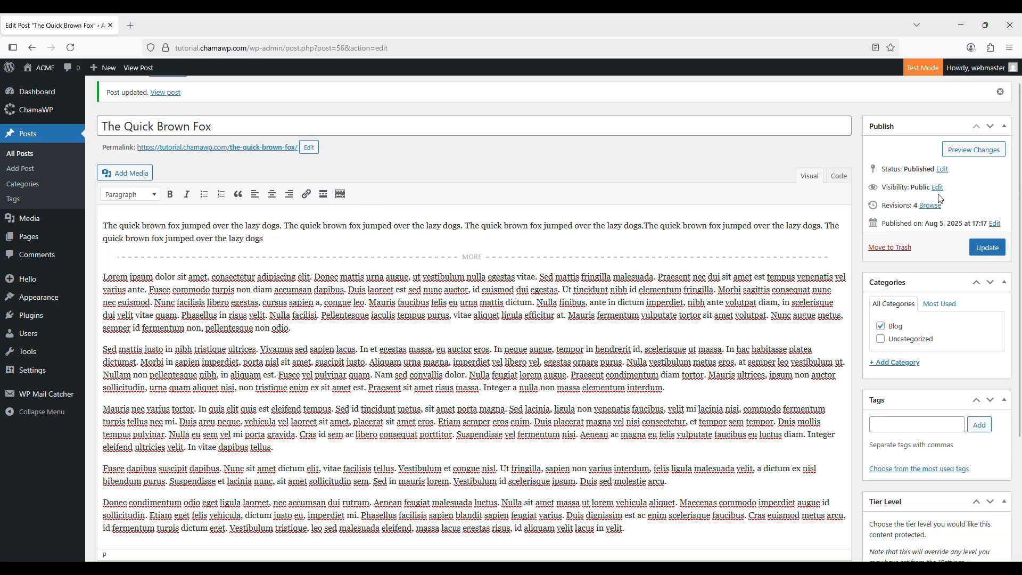
click(985, 244)
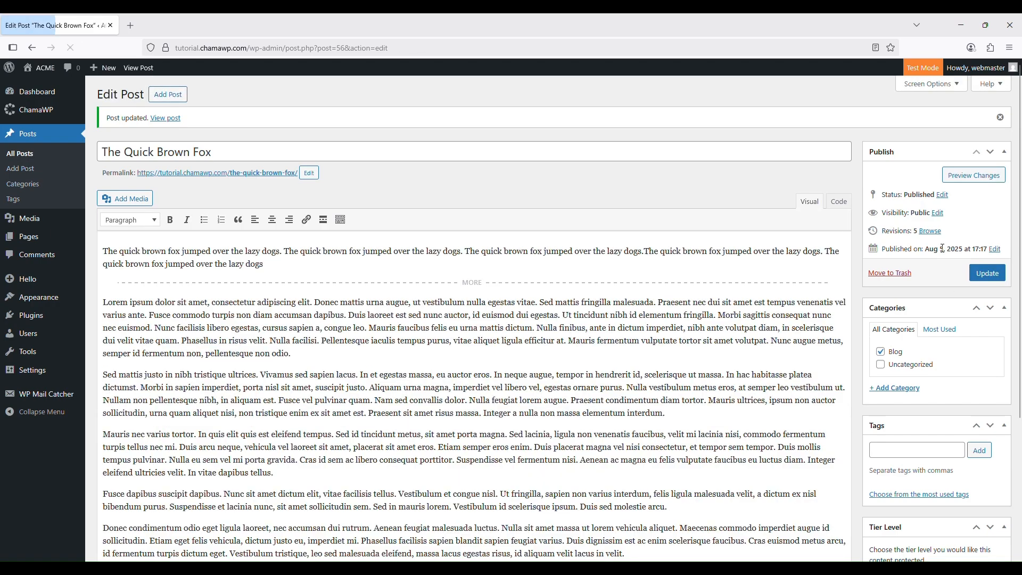
- Refresh The Quick Brown Fox page in Brave to check the shorter teaser, and return to the post editor
key(alt+Tab)
click(44, 45)
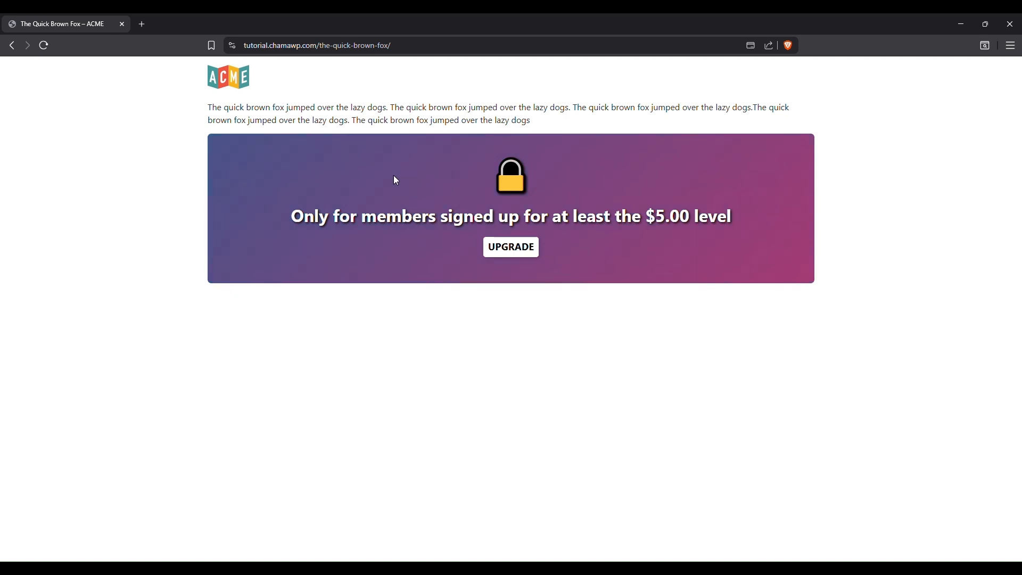
key(alt+Tab)
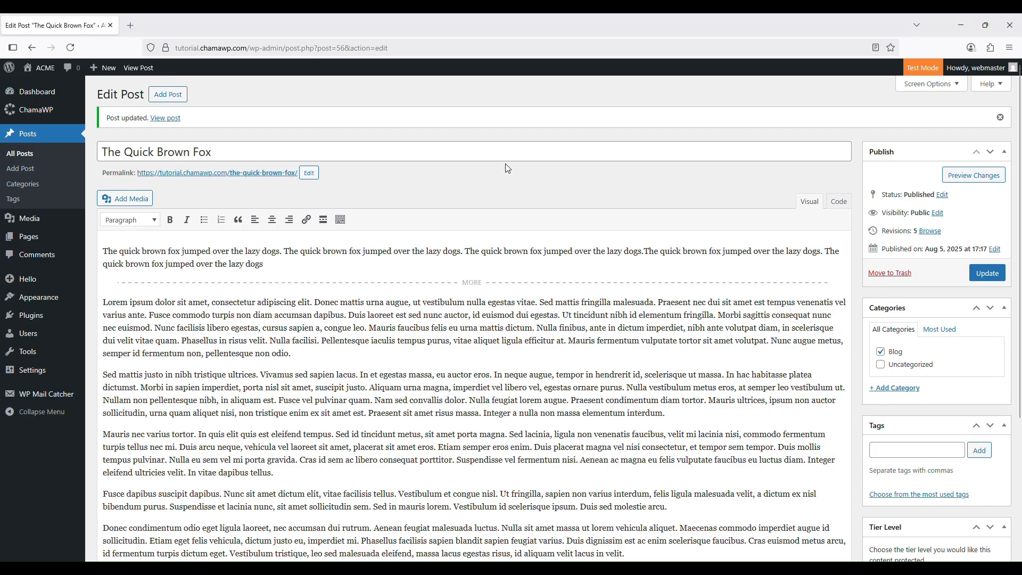